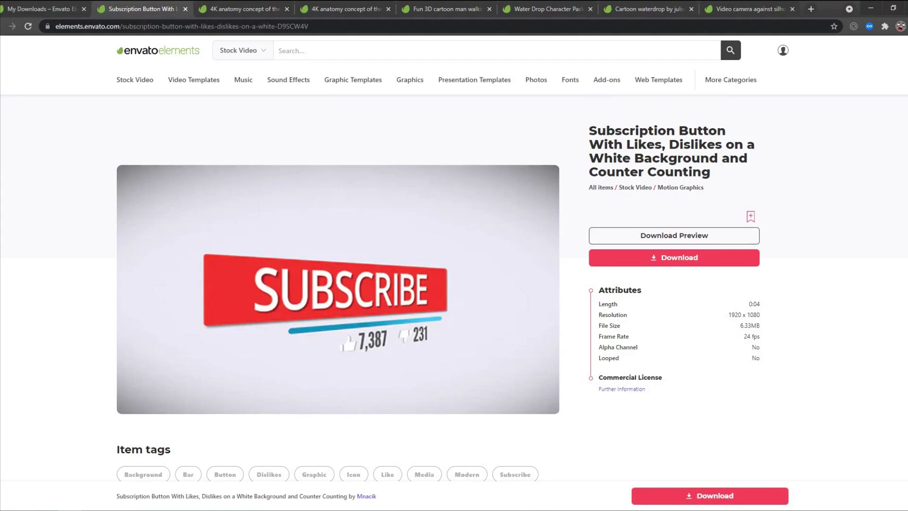
Review the open Envato Elements stock video pages, from the gut anatomy clip through to the video camera and audience silhouettes clip
left_click(265, 9)
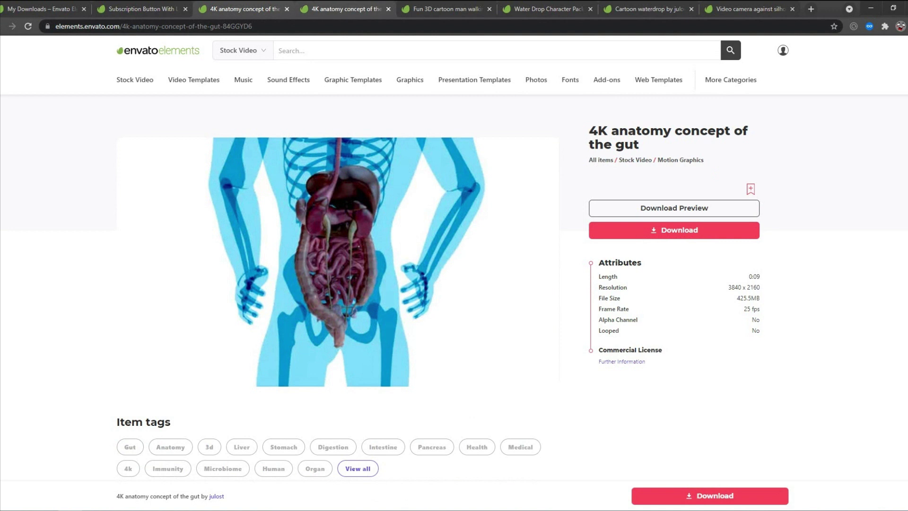
key("ctrl+Tab")
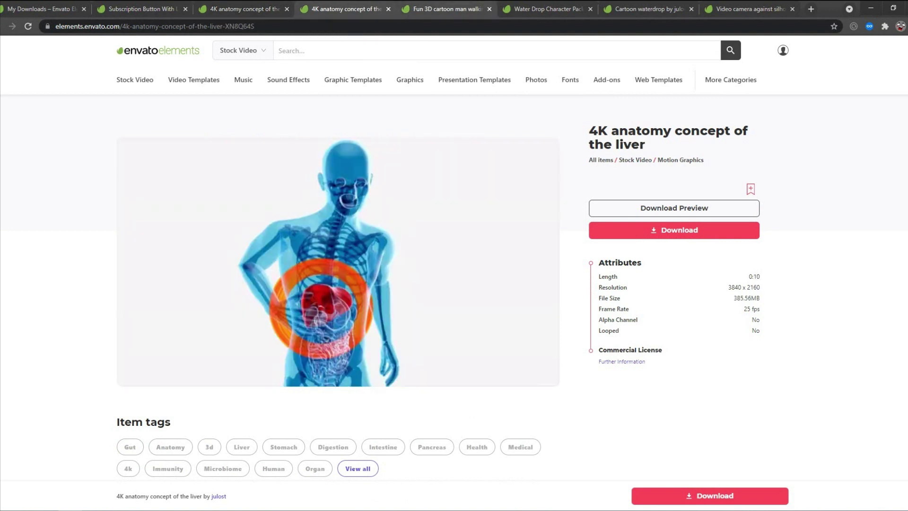
key("ctrl+Tab")
key("ctrl+Tab")
key("ctrl+Tab")
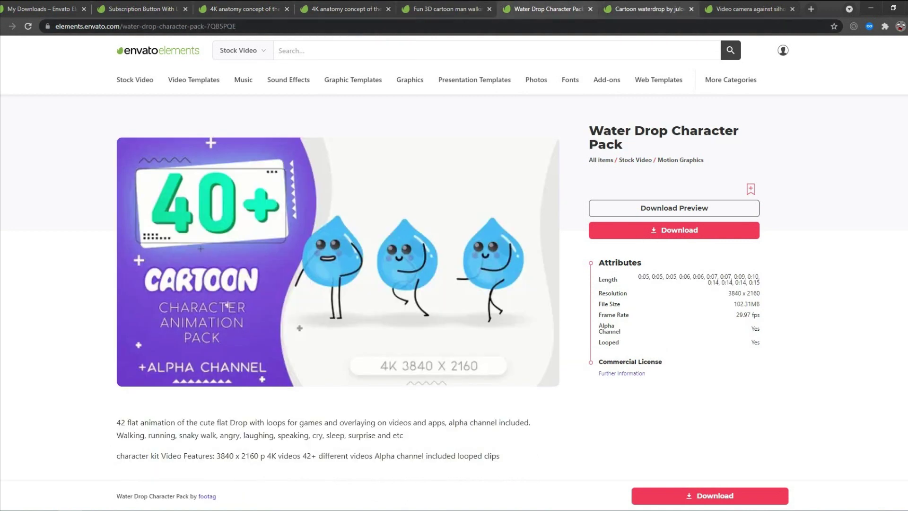
key("ctrl+Tab")
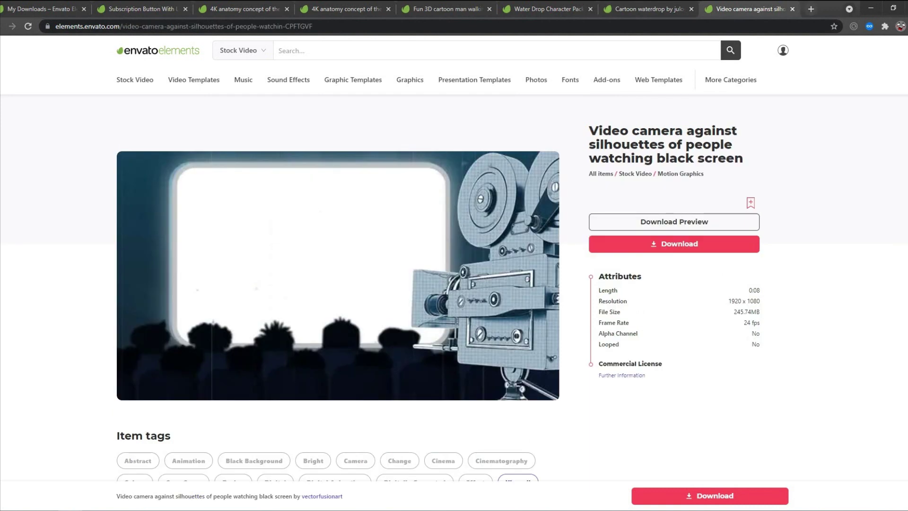
Switch to Wondershare Filmora and place the voiceover and the RinkevichMusic background track on separate audio tracks from the timeline's start
key("alt+Tab")
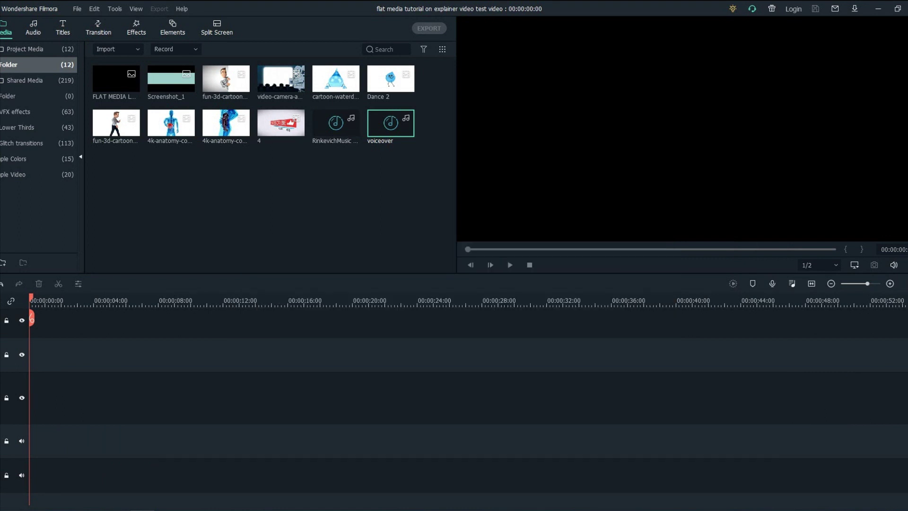
left_click_drag(390, 123, 31, 440)
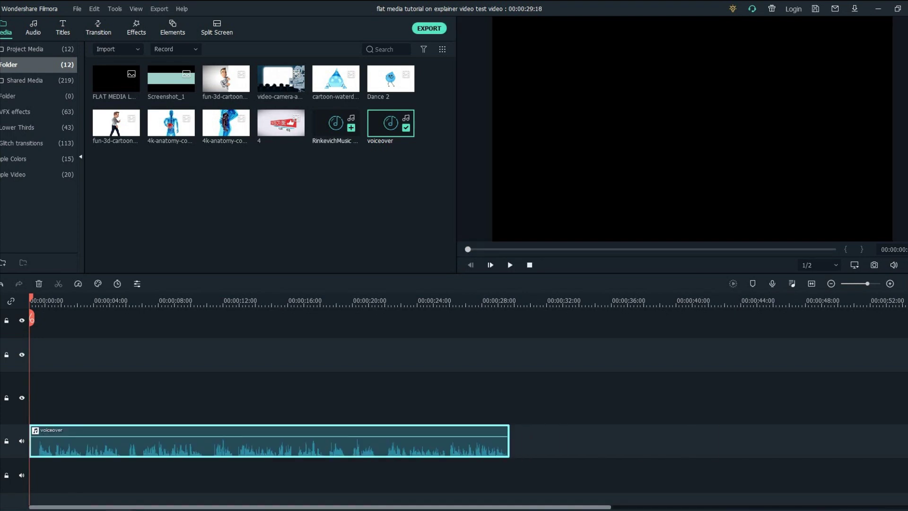
left_click_drag(335, 123, 31, 475)
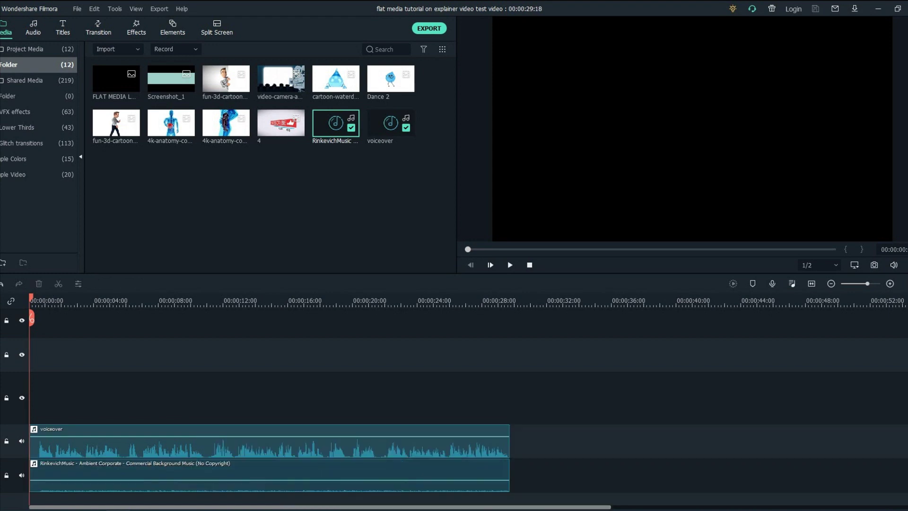
Place the fun-3d-cartoon casual character clip at the start of the video track and trim it to end at 00:00:03:12
left_click_drag(226, 79, 32, 398)
key("space")
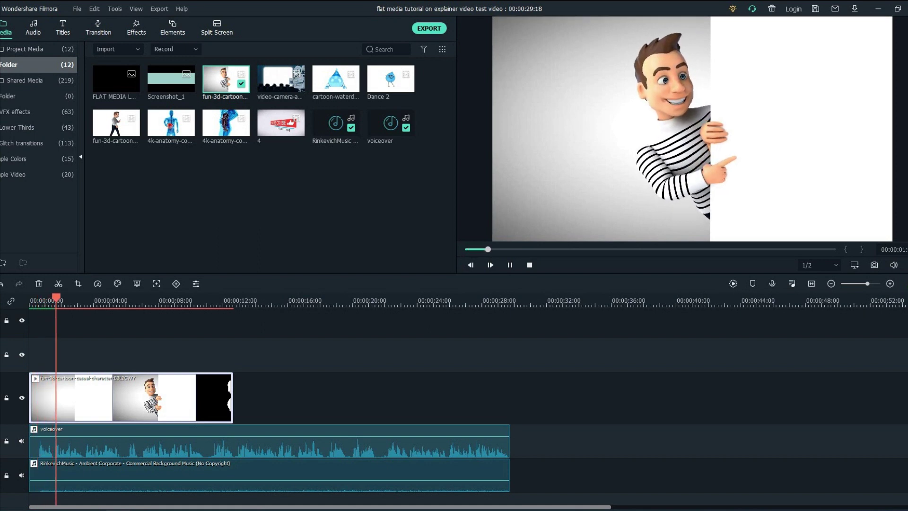
key("space")
left_click_drag(231, 397, 85, 397)
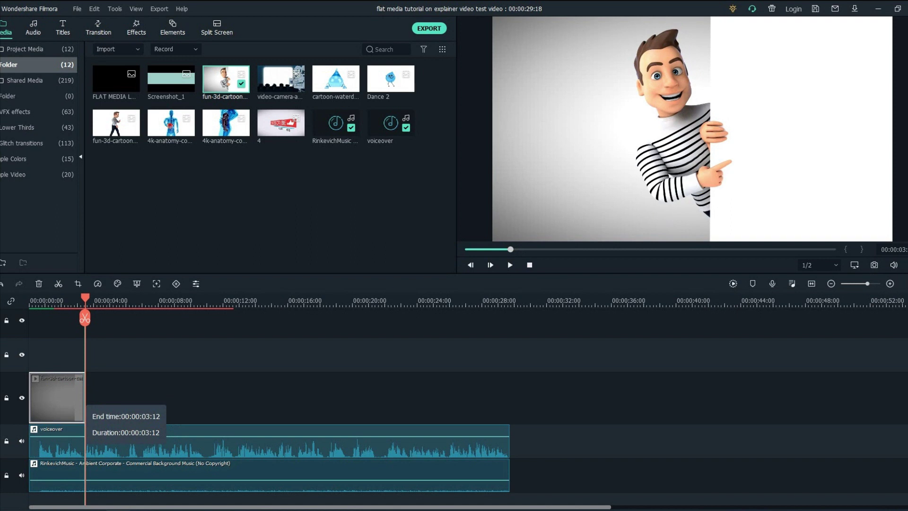
Add the FLAT MEDIA LOGO image above the cartoon clip from about 1.5 seconds and trim it to the cartoon clip's end
left_click_drag(85, 317, 54, 318)
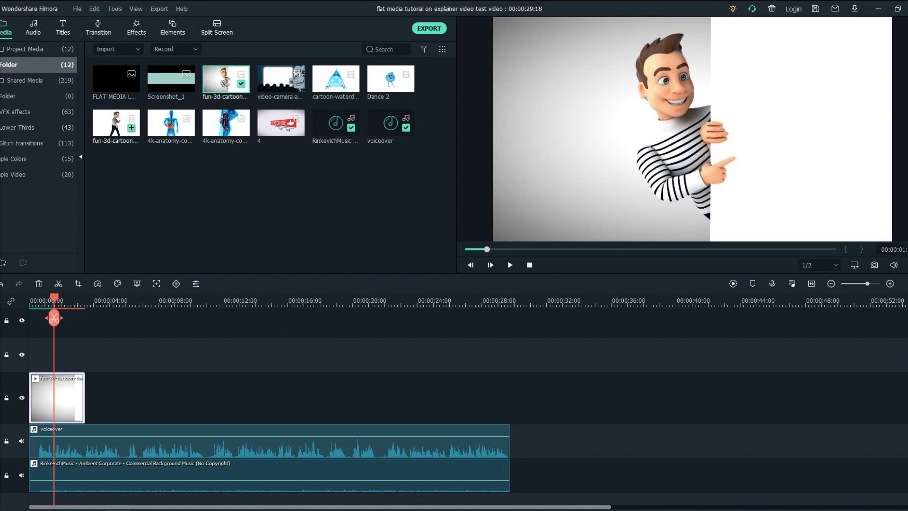
left_click_drag(116, 80, 57, 354)
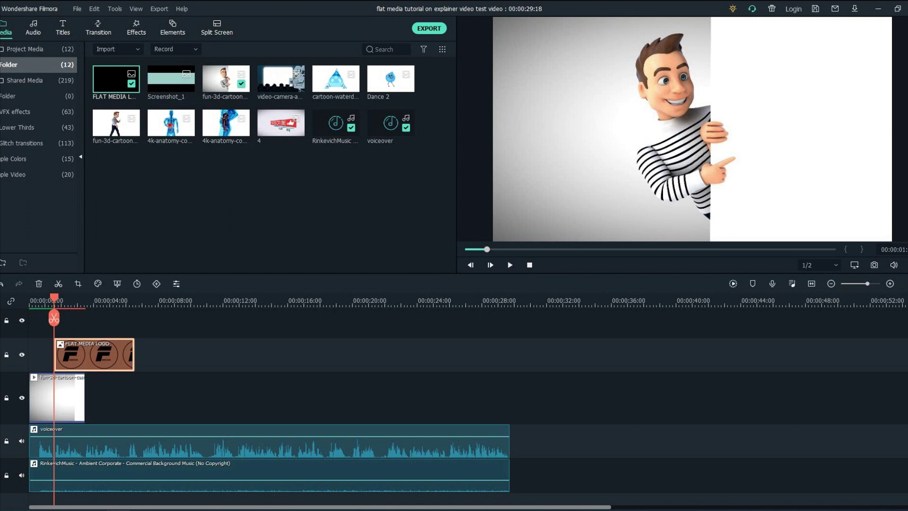
left_click_drag(134, 357, 85, 358)
Scale the logo down in the preview and position it in the white area beside the cartoon man
left_click_drag(54, 297, 61, 297)
left_click(692, 128)
left_click_drag(578, 17, 692, 129)
left_click_drag(749, 185, 790, 128)
Add a custom animation keyframe at the logo clip's start with scale 0% and position X 278
left_click_drag(61, 297, 52, 297)
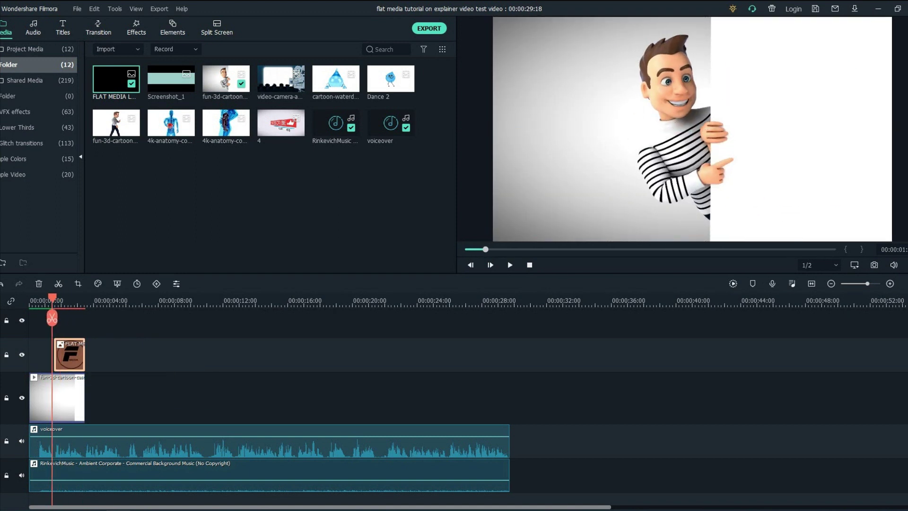
scroll(52, 297, "up", 3)
left_click_drag(188, 355, 173, 355)
left_click_drag(291, 355, 307, 355)
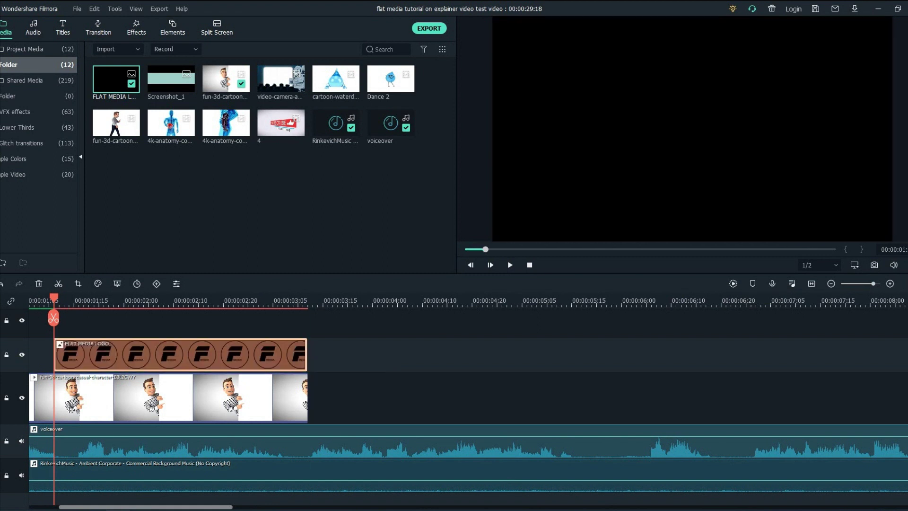
double_click(189, 355)
left_click(61, 25)
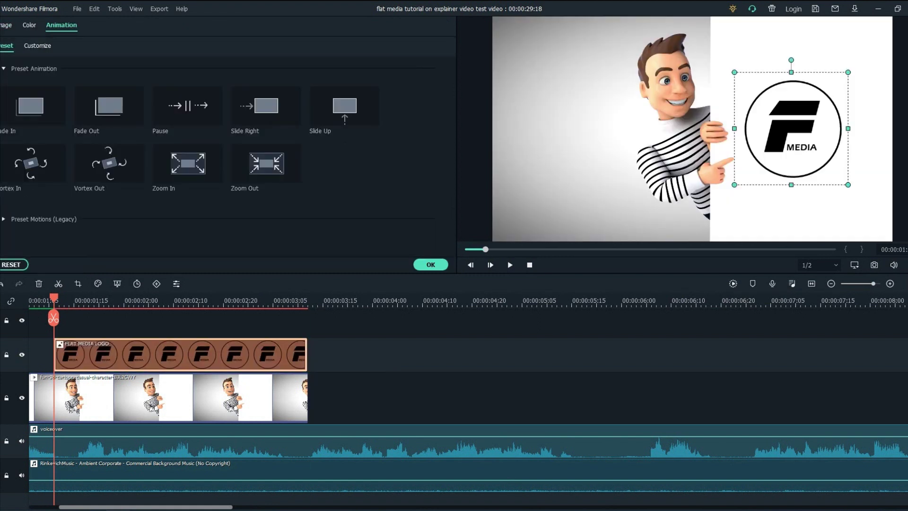
left_click(37, 46)
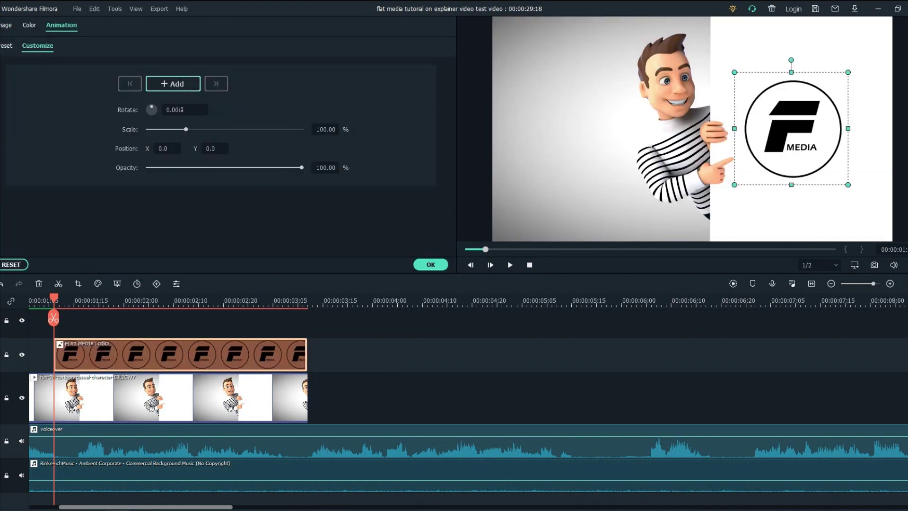
left_click(172, 83)
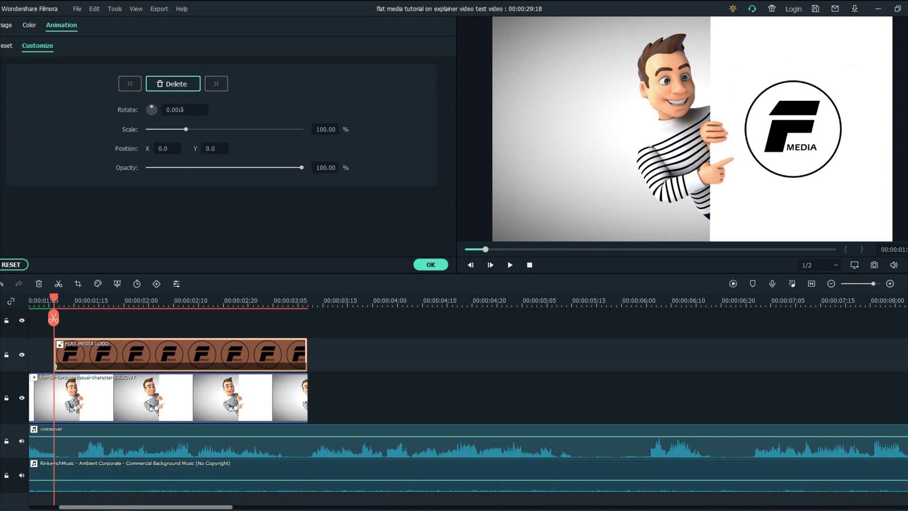
left_click_drag(186, 129, 147, 129)
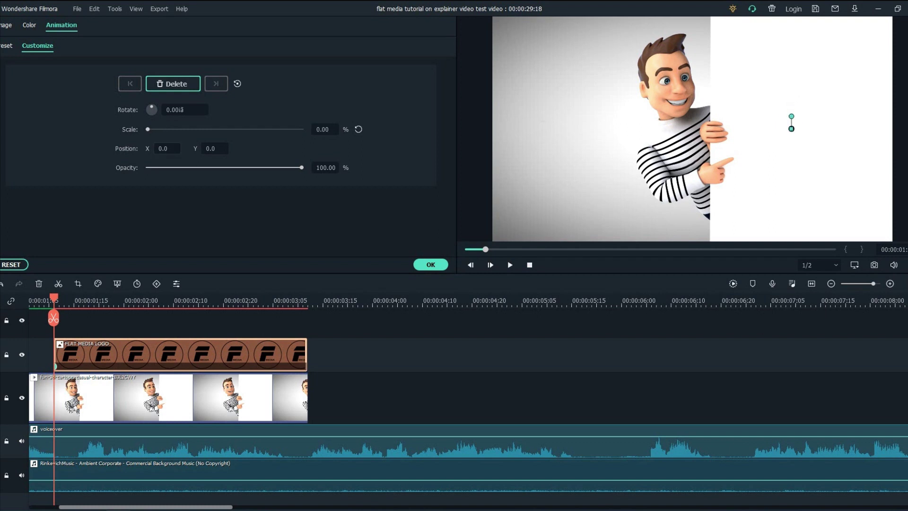
left_click_drag(790, 125, 876, 126)
Add a second logo keyframe shortly after the first with position X 0 and scale 100%, and play back the animation
left_click_drag(54, 297, 94, 297)
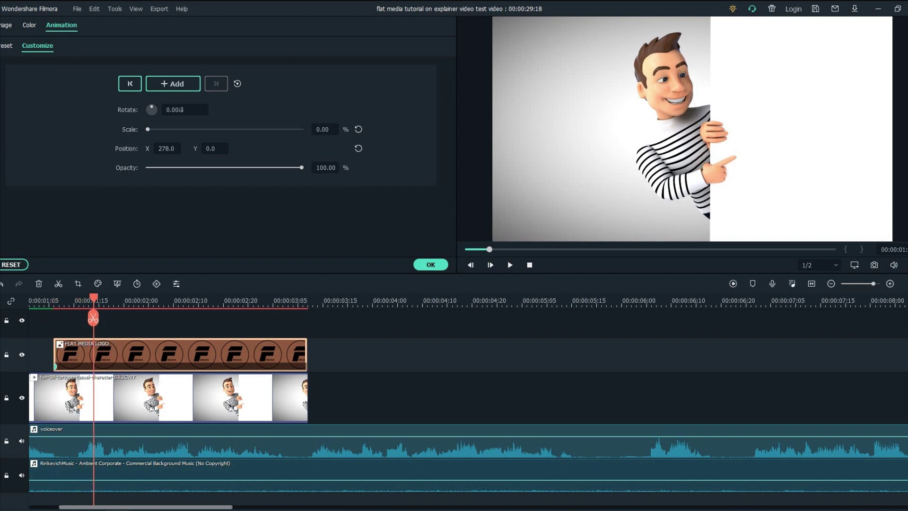
left_click(167, 149)
type("0")
key("Return")
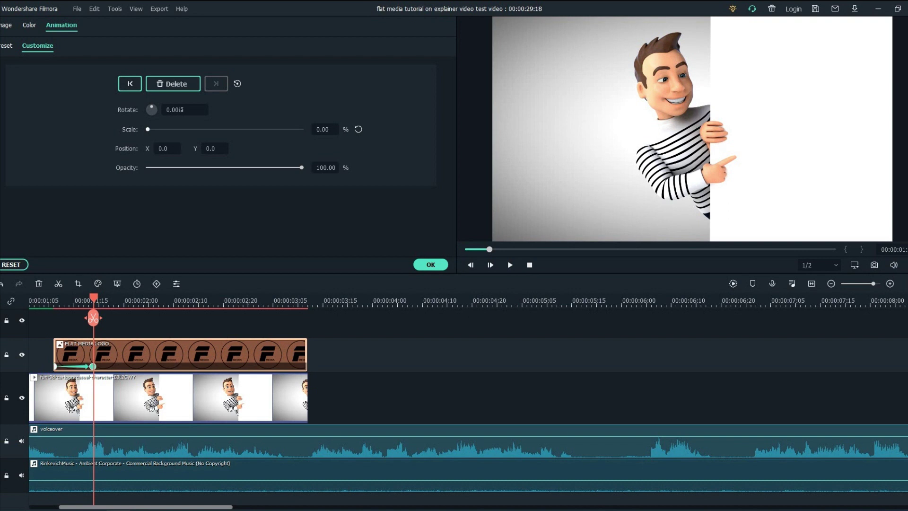
left_click(324, 129)
type("100")
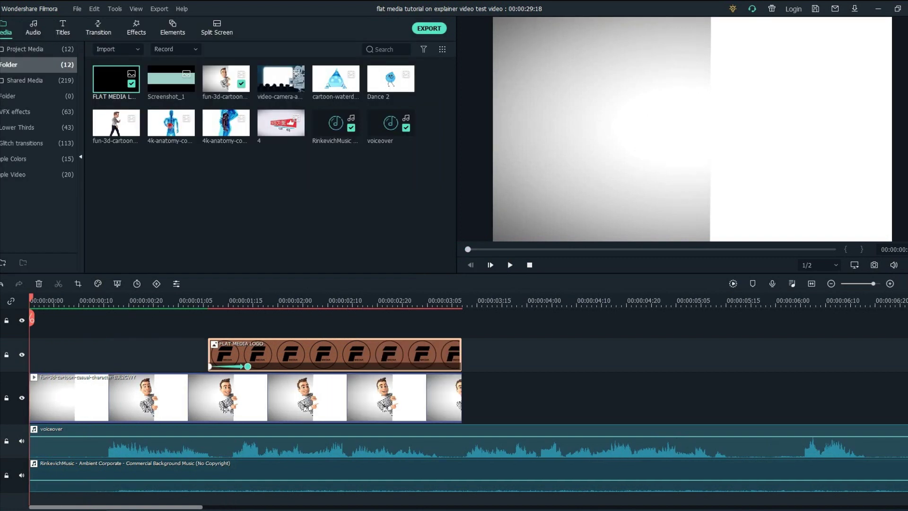
key("space")
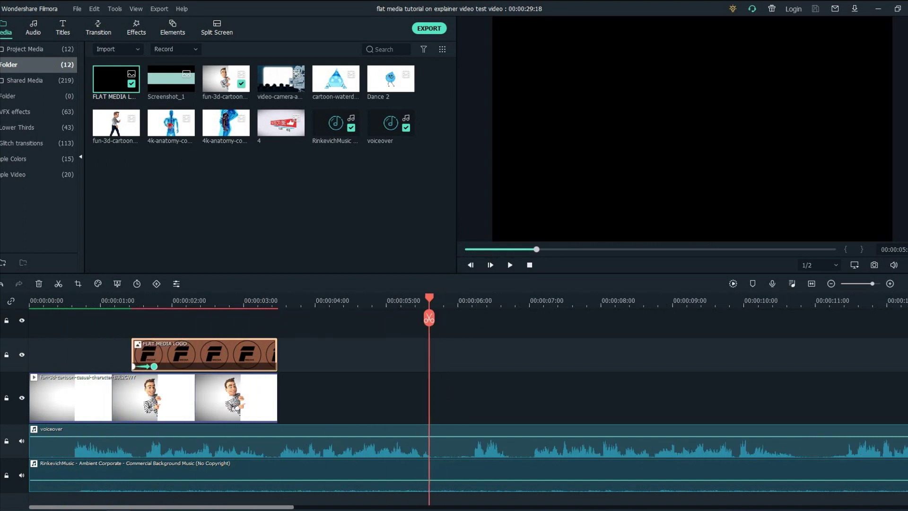
Place the 4K gut anatomy clip directly after the logo on the same track, starting at the cartoon clip's end
left_click_drag(429, 297, 278, 298)
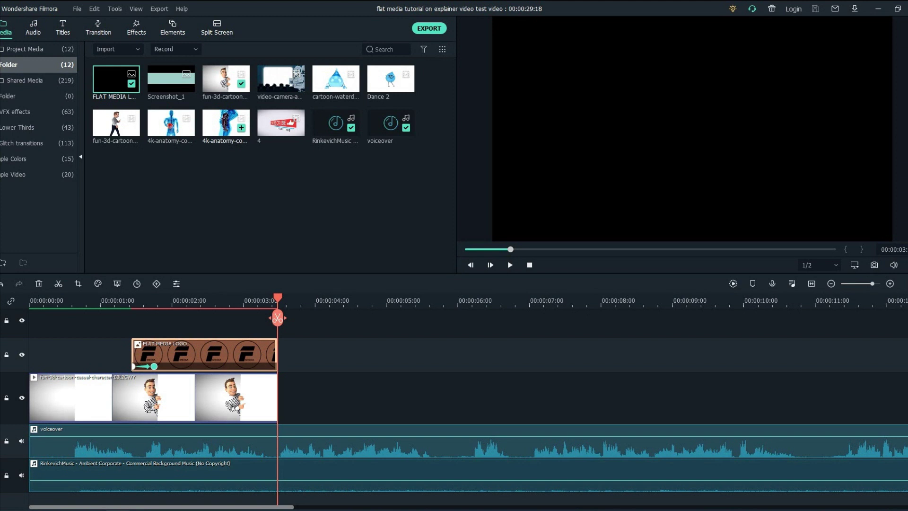
left_click(226, 123)
left_click_drag(226, 124, 279, 353)
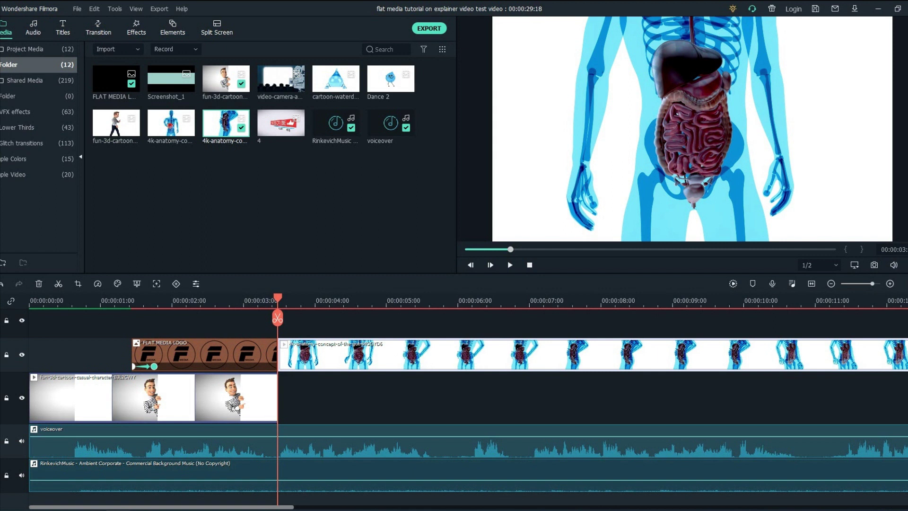
Place the Screenshot_1 background image beneath the gut anatomy clip, directly after the cartoon clip
scroll(279, 354, "down", 3)
left_click_drag(171, 80, 131, 397)
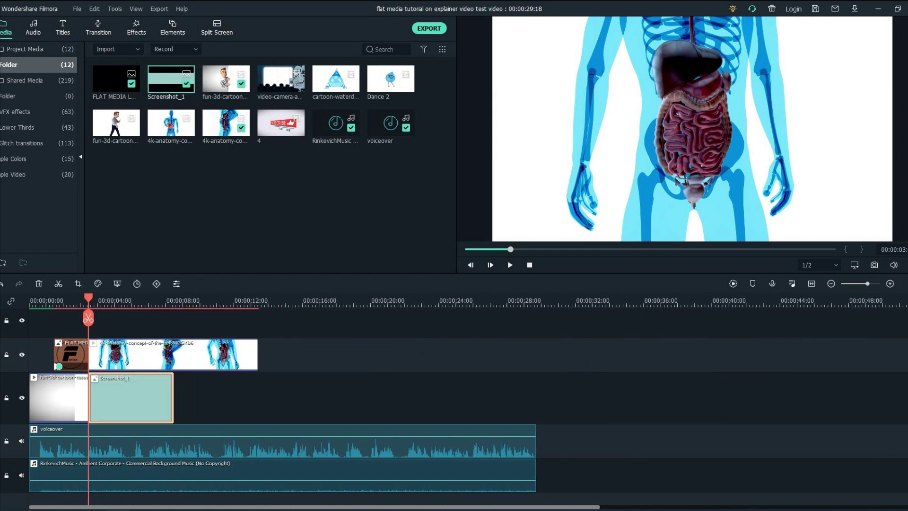
left_click(132, 397)
Crop the Screenshot_1 image to fit the frame and extend it to the end of the audio tracks
right_click(155, 397)
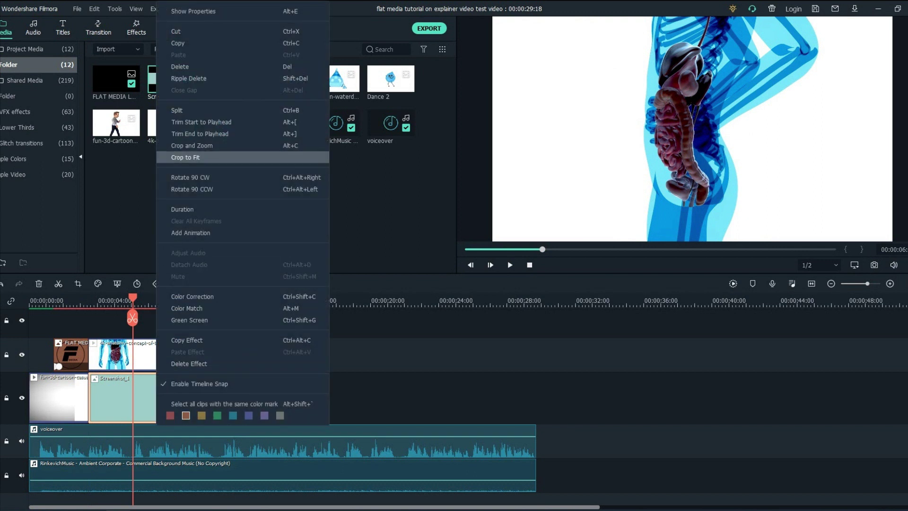
left_click(190, 157)
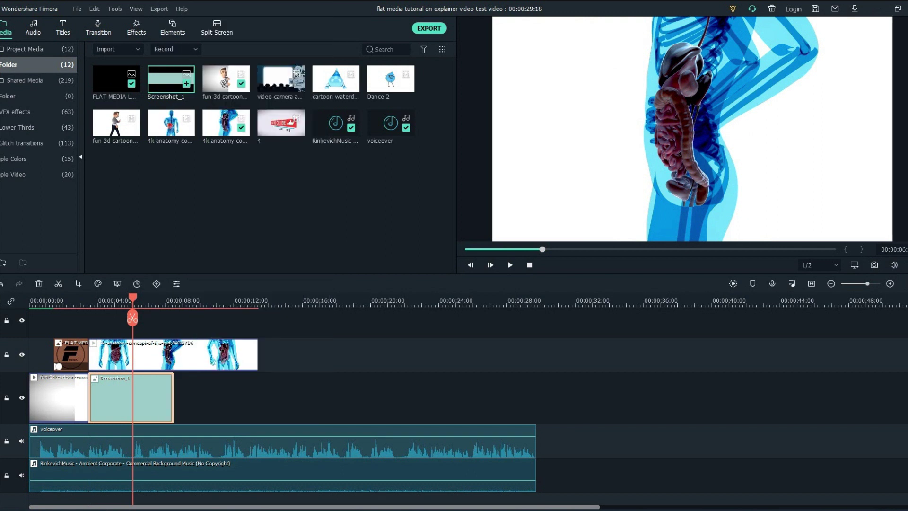
left_click_drag(173, 401, 535, 405)
Set the gut anatomy clip's blending mode to Multiply and play back the result over the background
left_click_drag(133, 298, 101, 298)
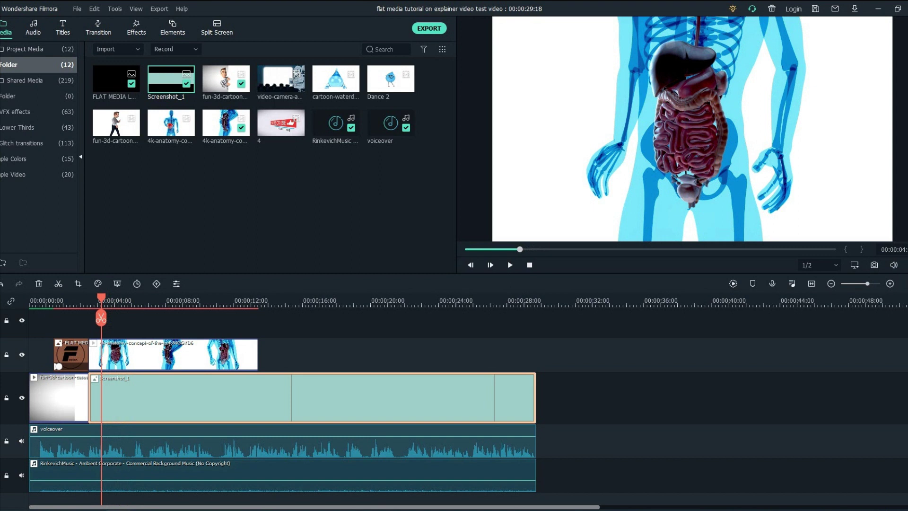
double_click(151, 356)
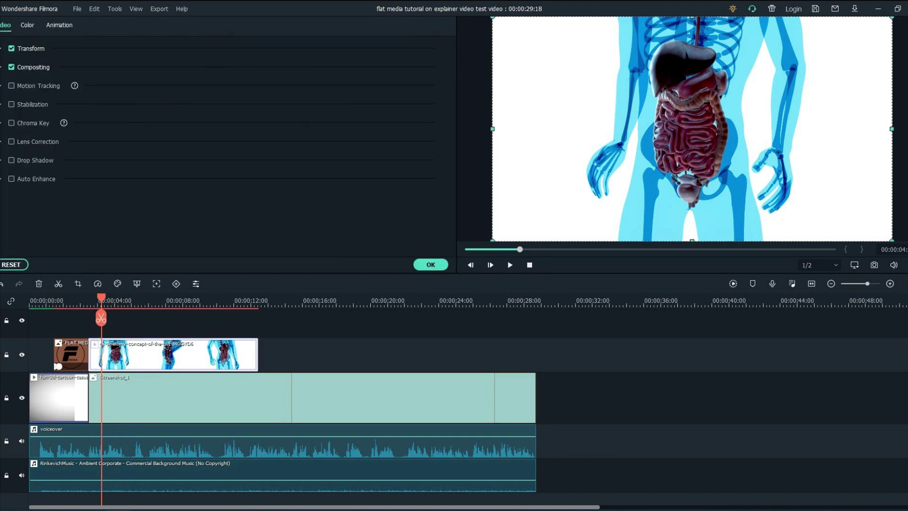
left_click(1, 67)
left_click(241, 94)
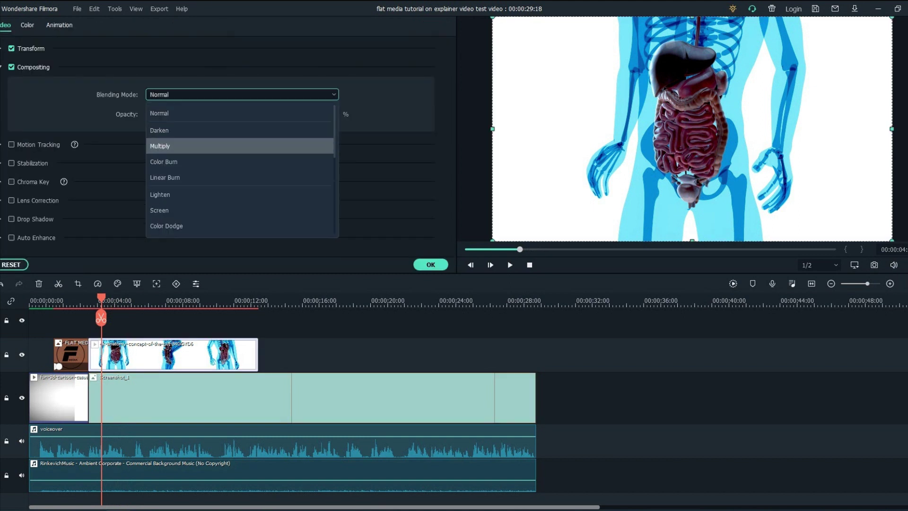
key("Escape")
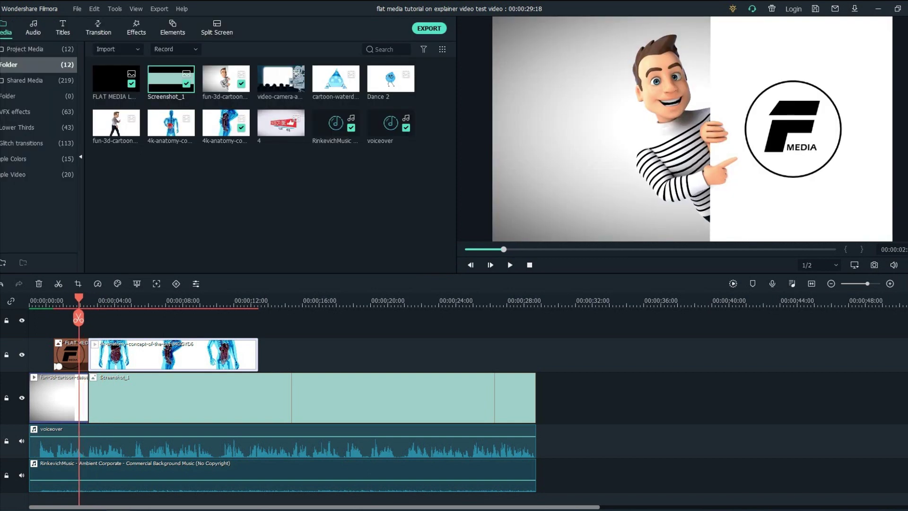
key("space")
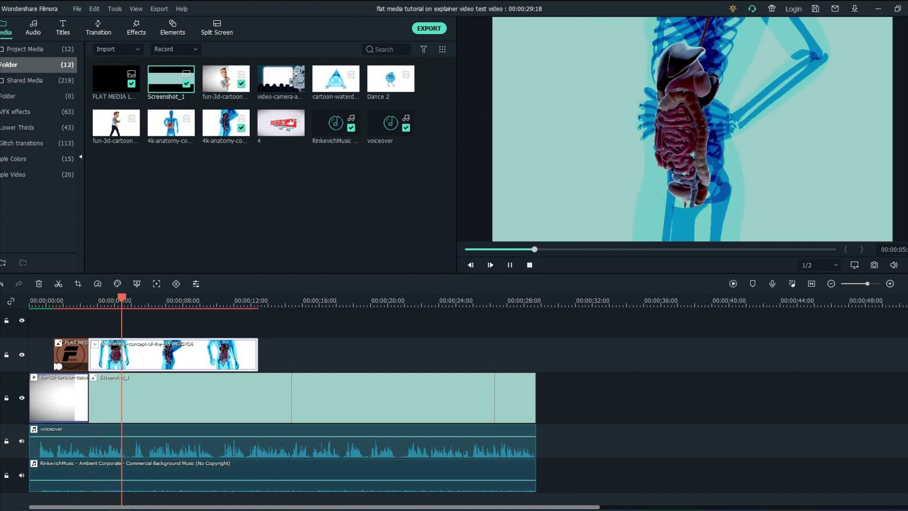
Cut the gut anatomy clip at about 7 seconds, remove the remainder, and render the timeline preview
left_click(148, 318)
key("Delete")
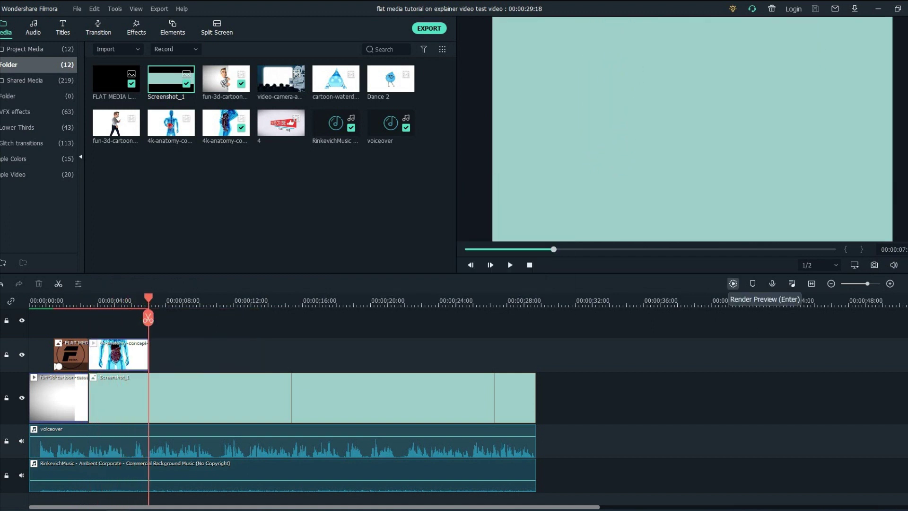
left_click(733, 283)
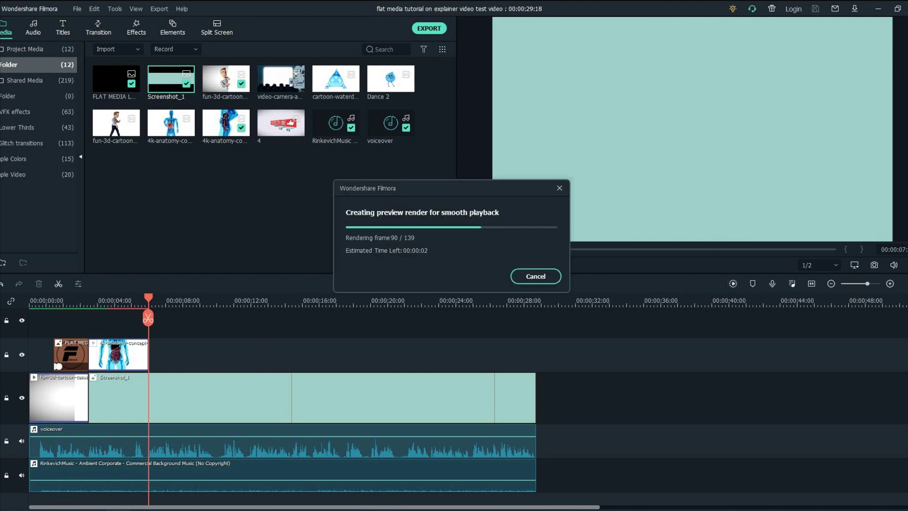
Add the favorite Title 27 directly after the gut anatomy clip and trim it to end at about 11 seconds
left_click(63, 28)
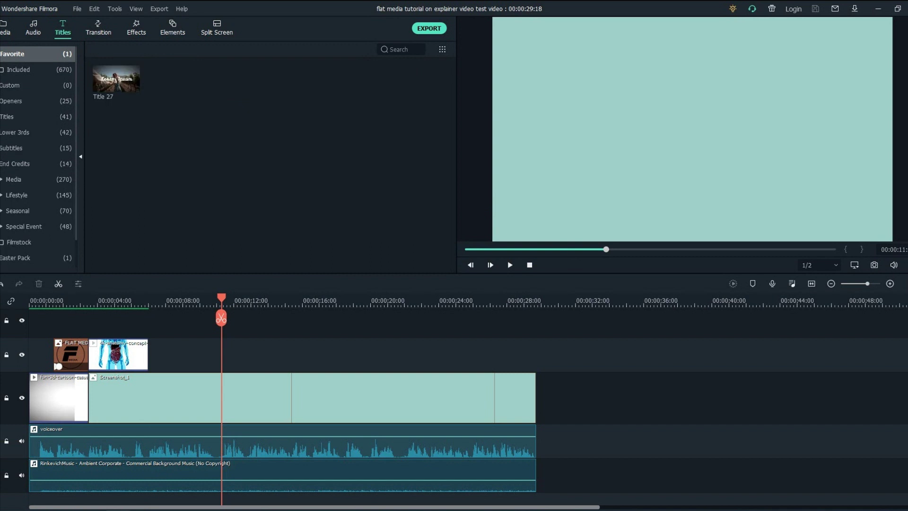
left_click_drag(115, 80, 152, 354)
left_click_drag(221, 318, 223, 318)
left_click_drag(232, 354, 223, 355)
Replace the title text with "5 weigh loss tips" and set it in Hanover Bold at size 44
double_click(185, 355)
left_click(307, 127)
key("ctrl+a")
type("5 weigh loss tips")
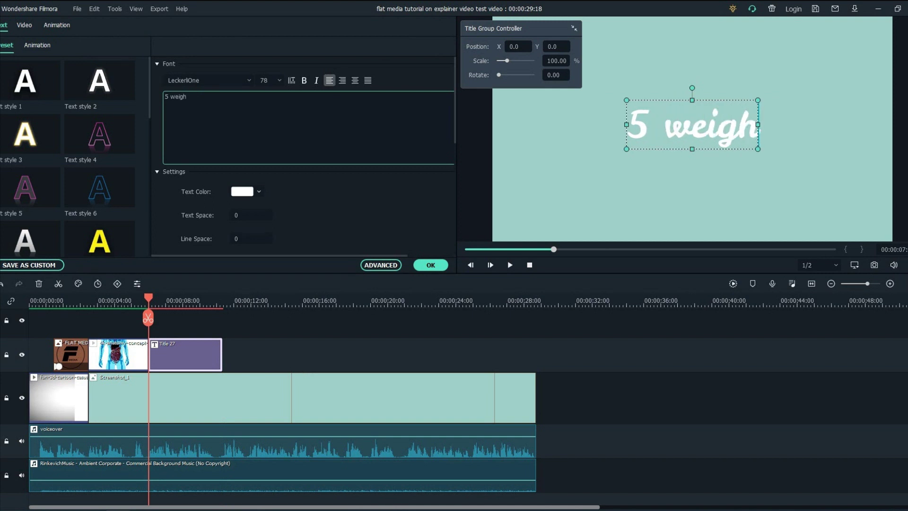
left_click(249, 80)
left_click(203, 121)
left_click(279, 80)
left_click(267, 137)
Change the font of the words "loss tips" in the title to Hanover Light
left_click_drag(209, 96, 188, 97)
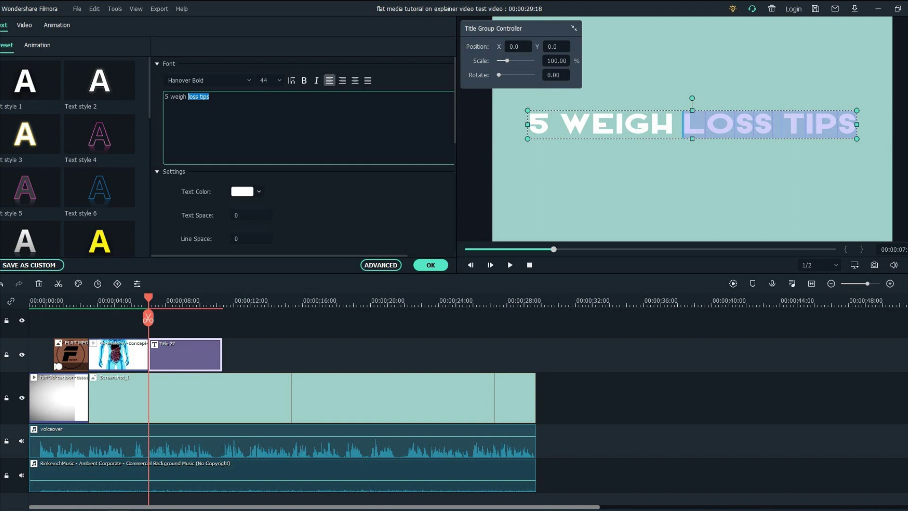
scroll(203, 81, "down", 3)
left_click(303, 352)
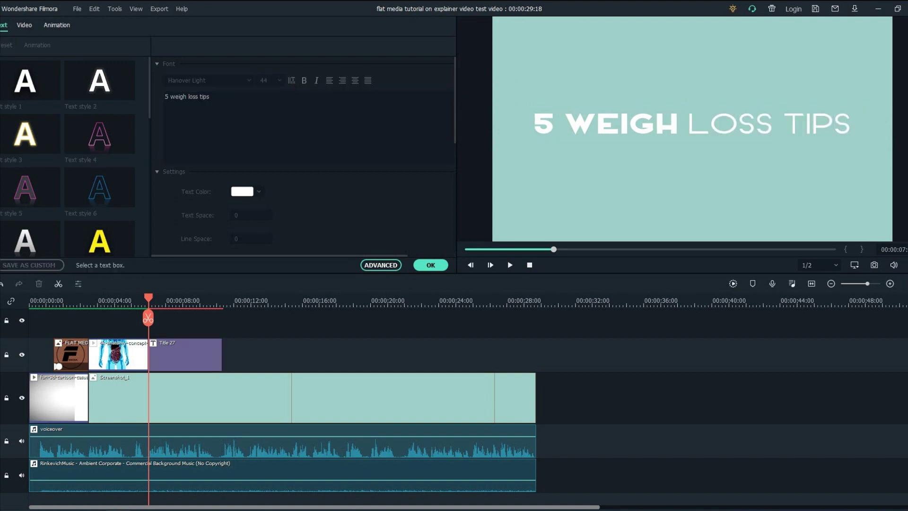
Colour the words "5 weigh" in the title pale yellow, apply the title edits, and save the project
left_click(185, 354)
left_click_drag(186, 97, 164, 97)
left_click(258, 192)
left_click(278, 213)
left_click(303, 352)
left_click(430, 265)
key("ctrl+s")
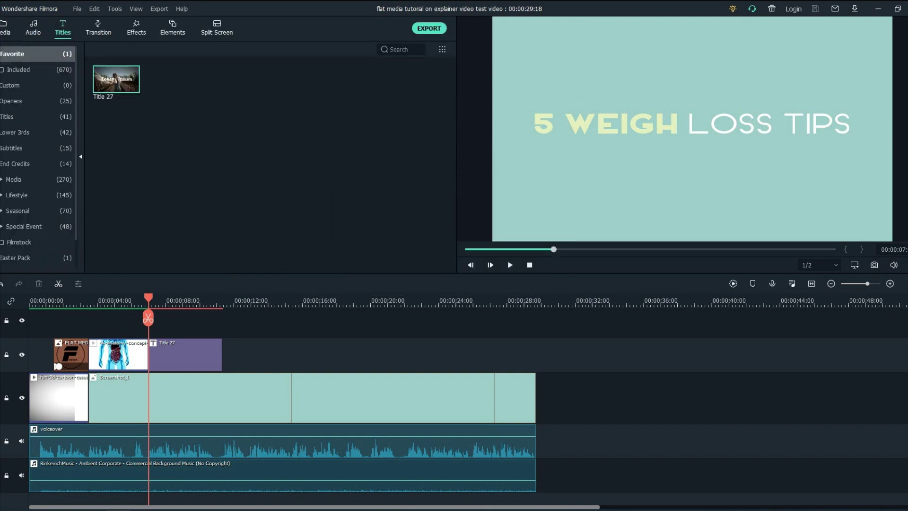
Add the subscribe clip 4 directly after the title and play back that part of the timeline
left_click(185, 355)
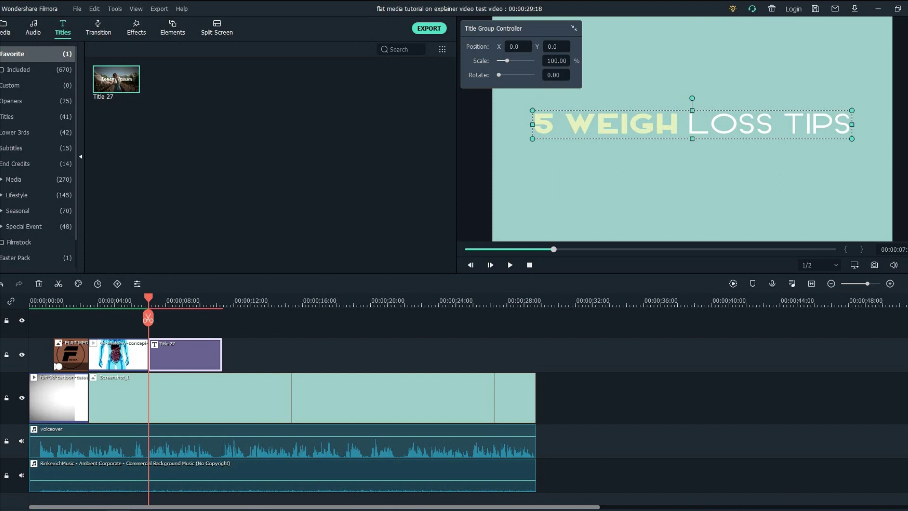
left_click_drag(148, 318, 142, 317)
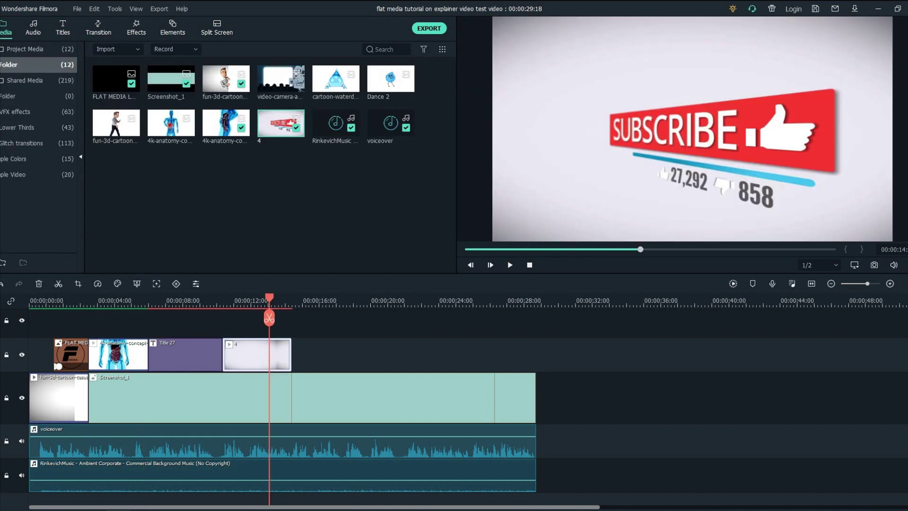
left_click_drag(269, 318, 213, 317)
key("space")
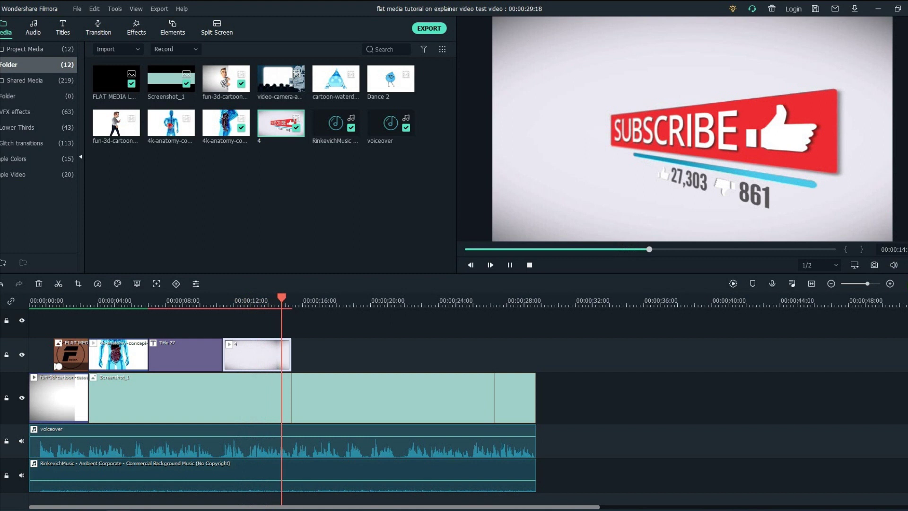
Add the video-camera clip directly after clip 4 and cut away its opening up to about 16 seconds on the timeline
left_click_drag(280, 79, 294, 354)
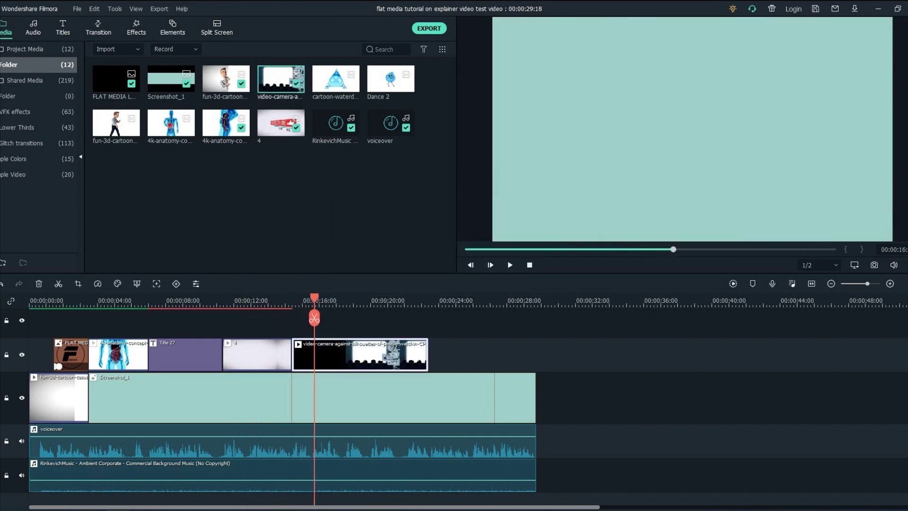
mouse_move(314, 317)
left_mouse_down()
mouse_move(281, 317)
mouse_move(303, 317)
left_mouse_up()
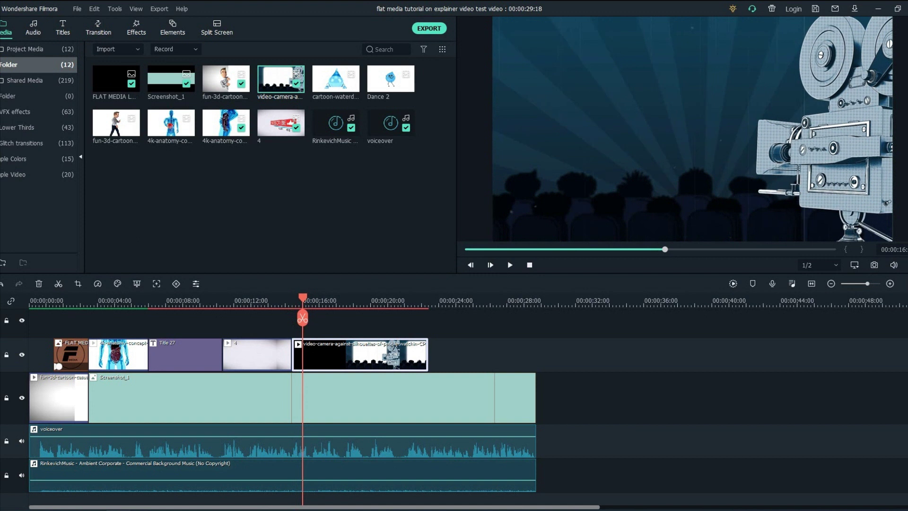
left_click(303, 318)
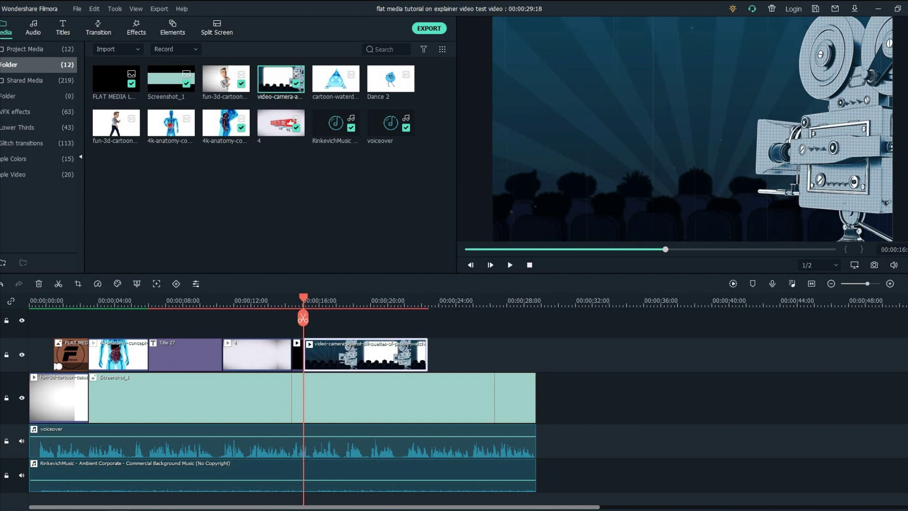
left_click(297, 358)
key("Delete")
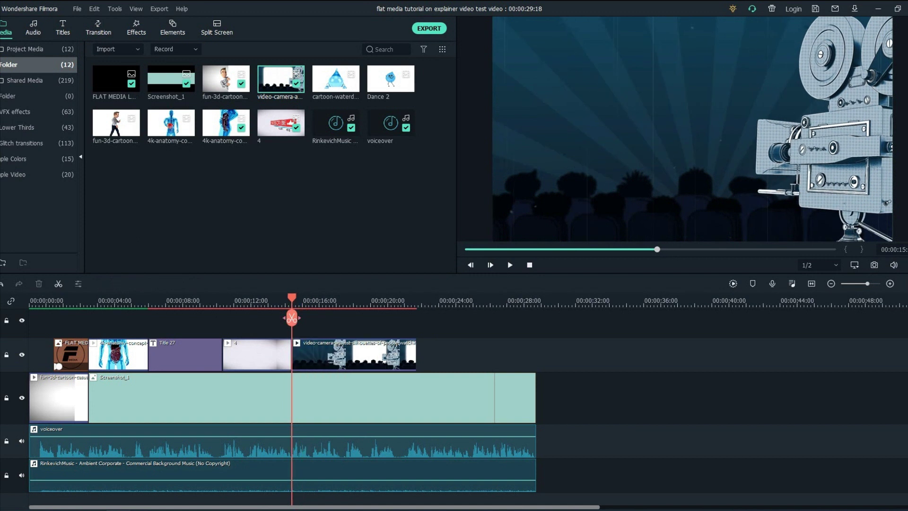
Shorten the subscribe clip, trim the video-camera clip to end at about 19 seconds, and play back the sequence
left_click(282, 300)
key("space")
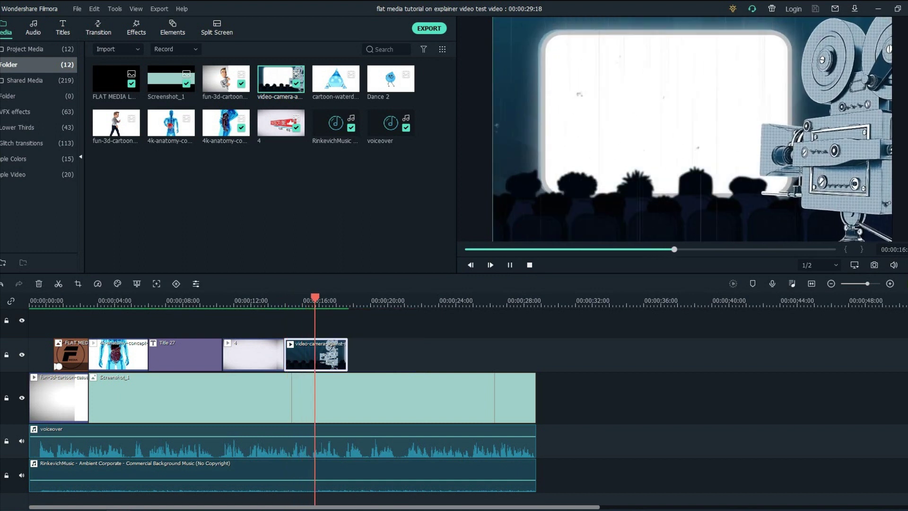
key("ctrl+minus")
key("space")
Add the Dance 2 clip directly after the video-camera clip and set its blending mode to Darken
left_click_drag(390, 80, 314, 354)
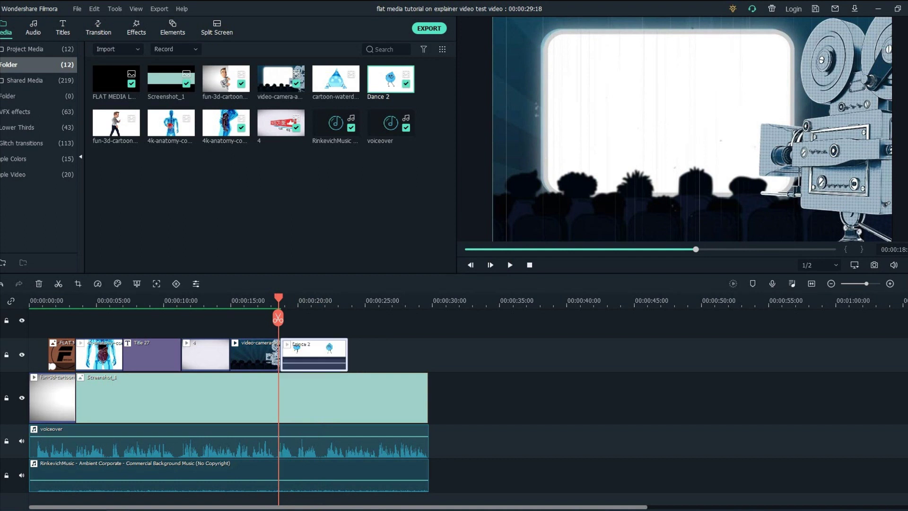
left_click_drag(278, 298, 291, 297)
double_click(305, 353)
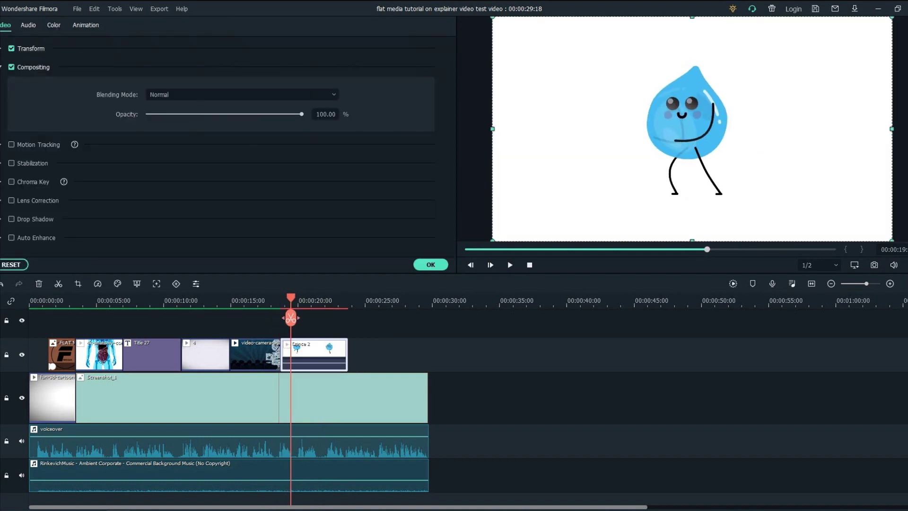
left_click(241, 94)
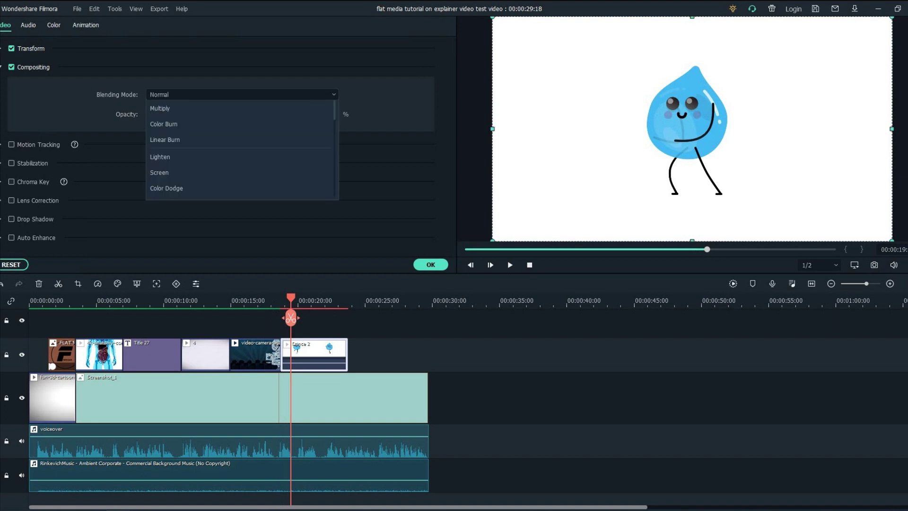
left_click(183, 126)
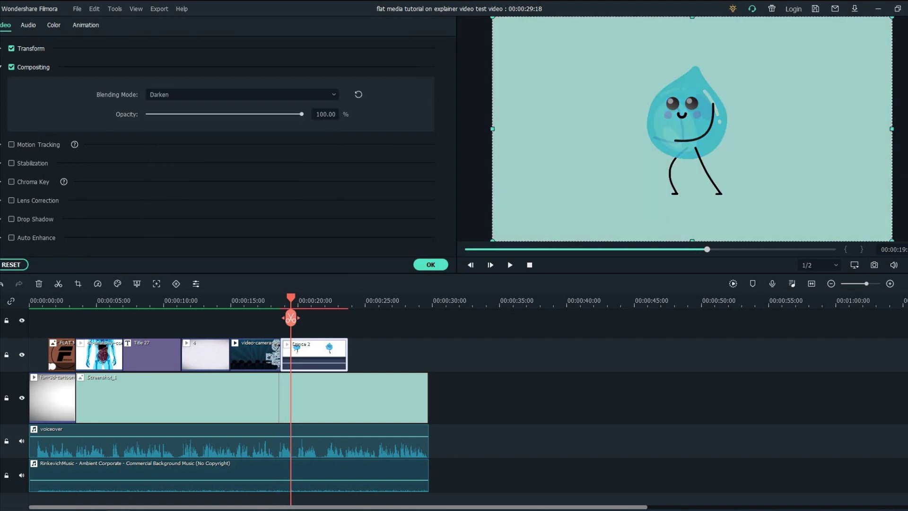
left_click(430, 264)
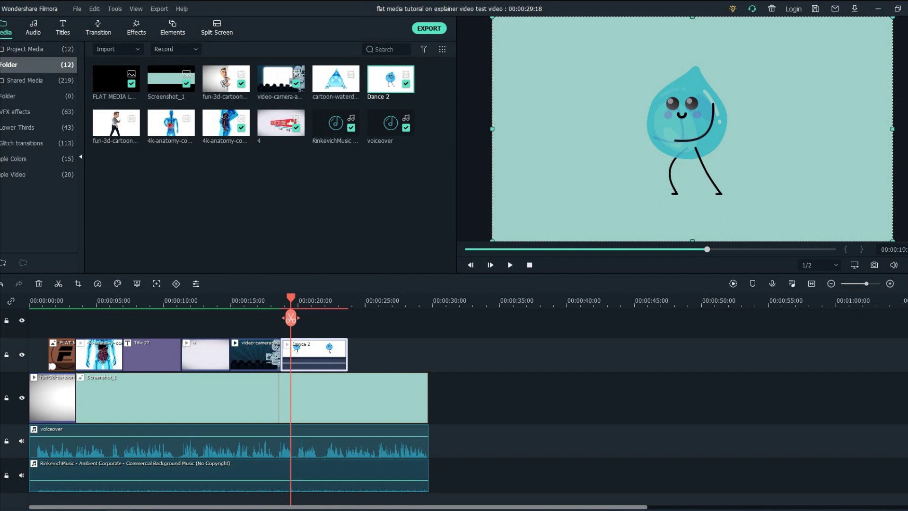
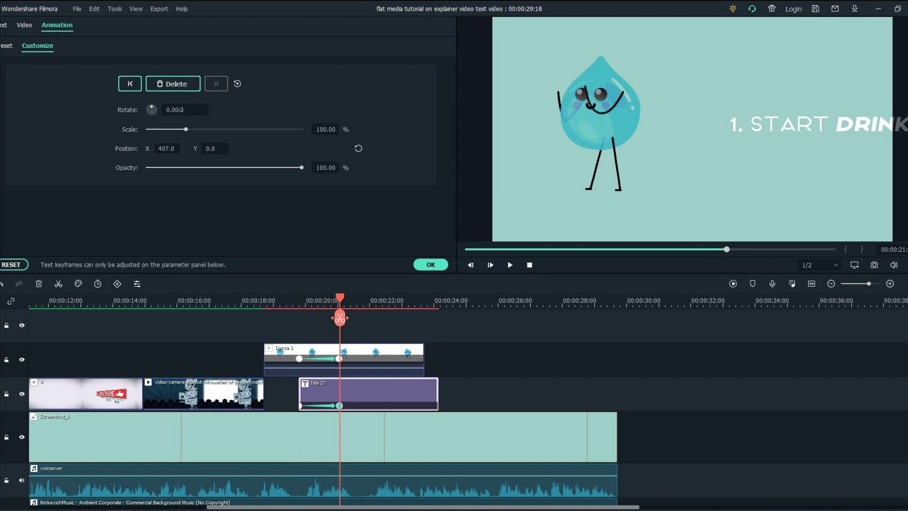
Set the title's second keyframe to 61.15% scale and X position 94, and play back the animation
left_click_drag(186, 129, 103, 148)
left_click_drag(736, 125, 738, 125)
key("space")
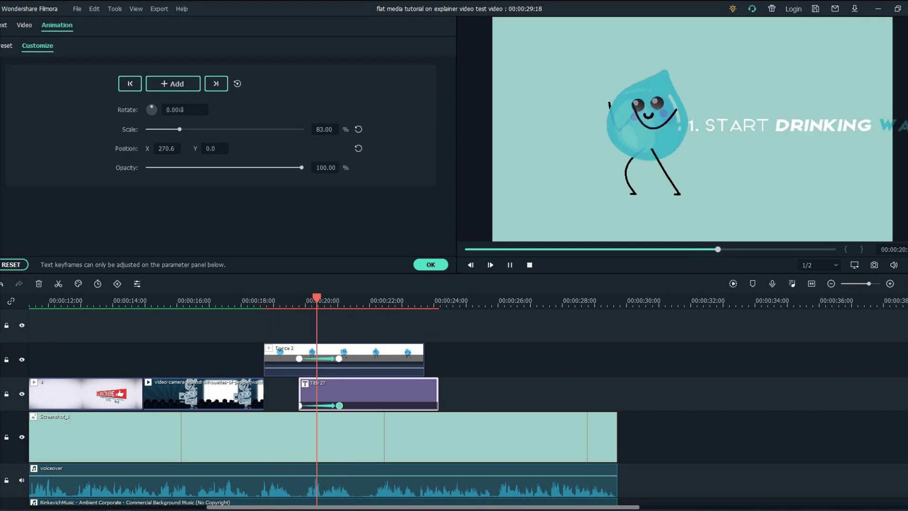
Move the Dance 2 clip's second keyframe earlier to about 20.5 seconds and play back the animation
left_click_drag(339, 359, 321, 358)
left_click(282, 301)
key("space")
key("space")
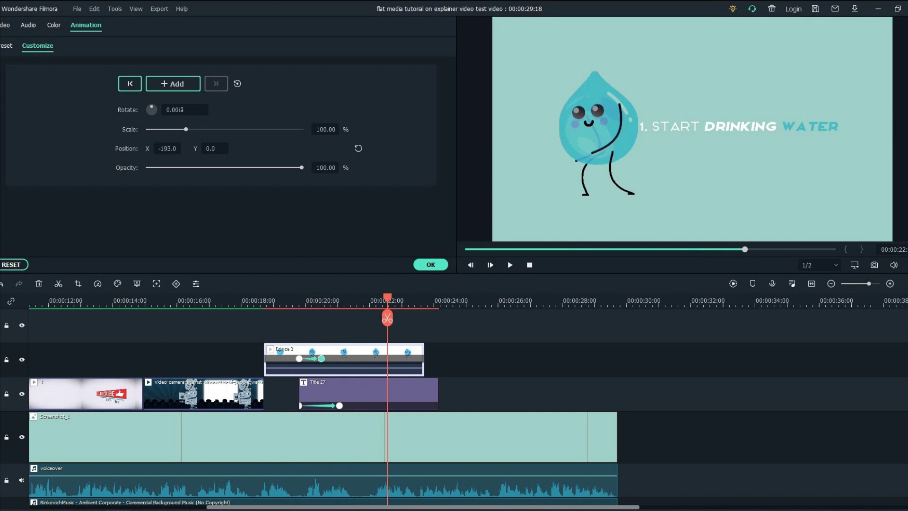
Break the title onto a second line before "Drinking water" and try centre alignment before restoring left alignment
left_click(369, 392)
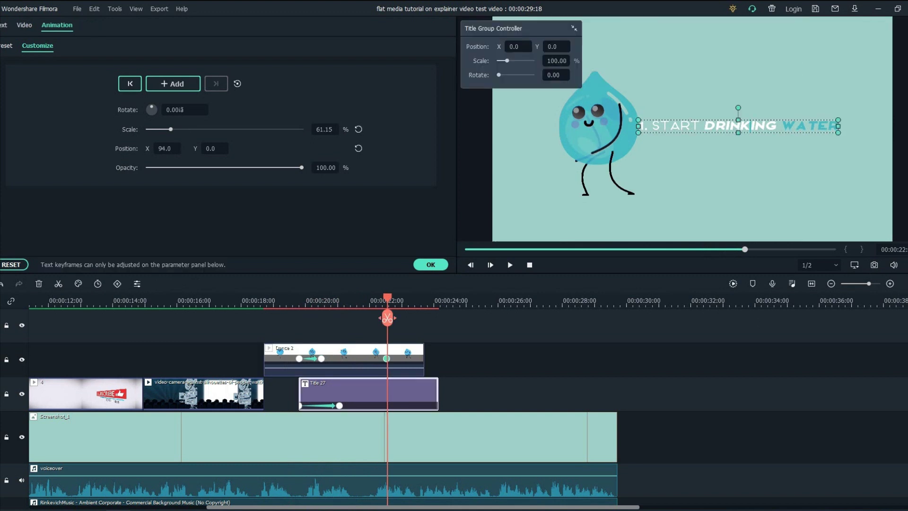
left_click(4, 26)
left_click(186, 97)
key("Return")
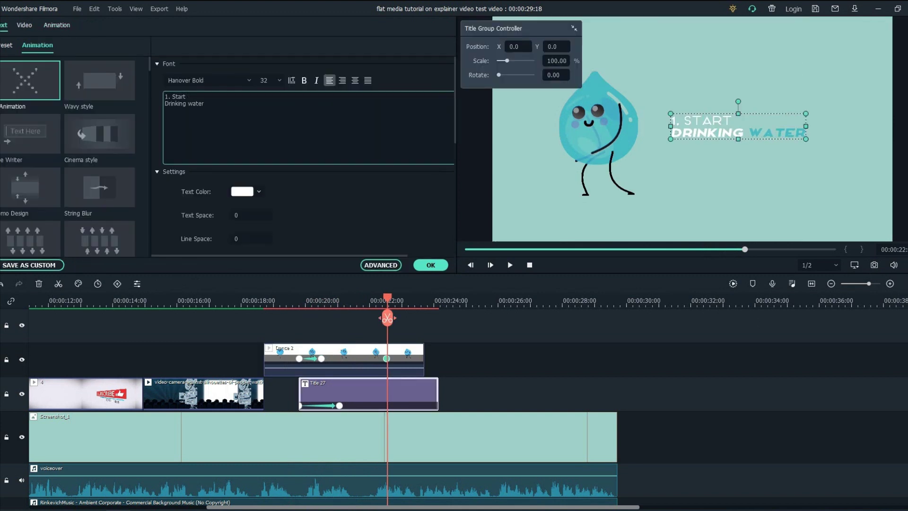
left_click(355, 81)
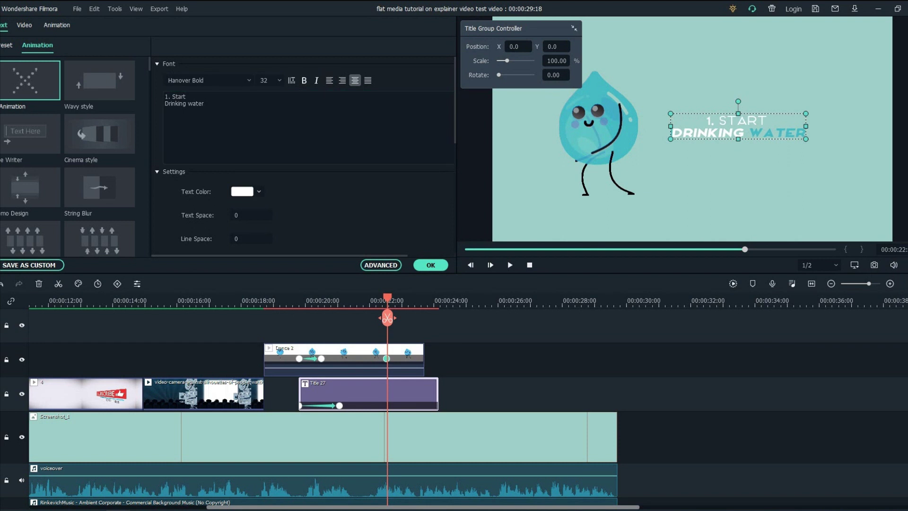
left_click_drag(206, 104, 164, 97)
left_click(329, 80)
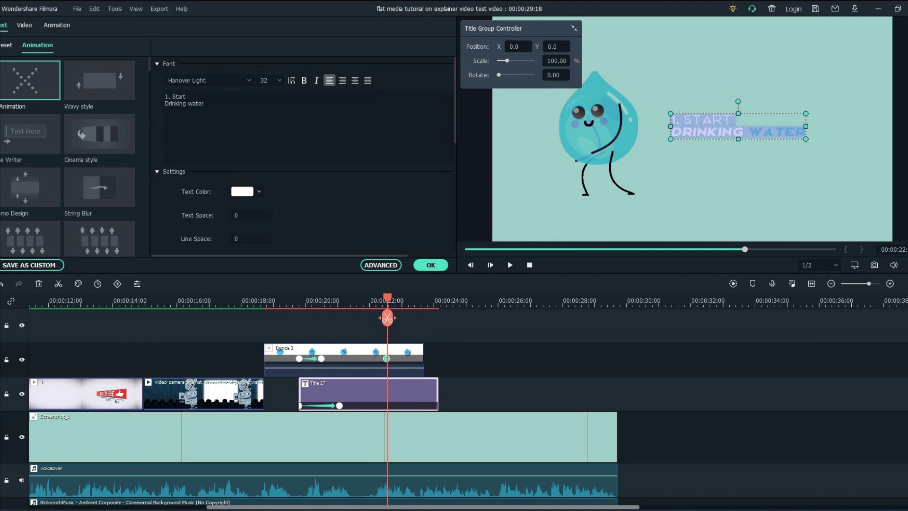
Move the two-line title text closer to the water drop character in the frame
left_click(350, 359)
left_click_drag(801, 133, 779, 135)
left_click(806, 136)
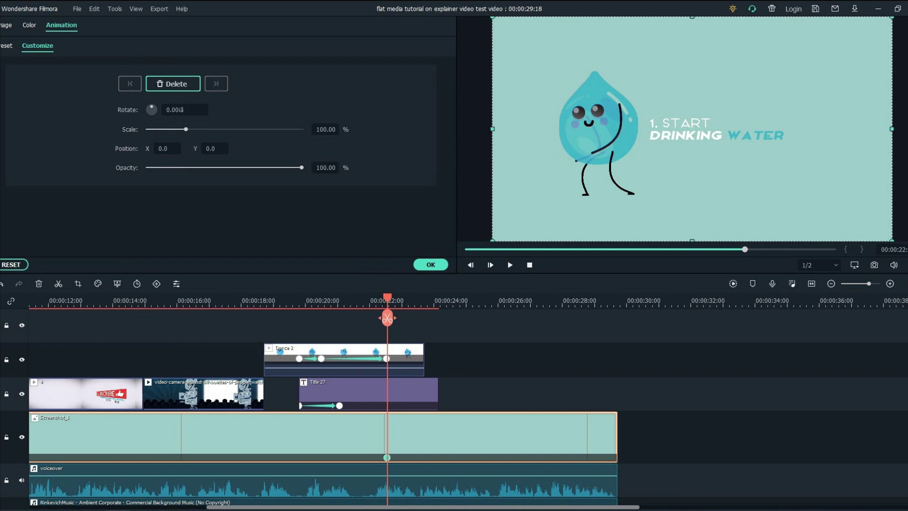
left_click(756, 135)
Replace the whole title text beside the water drop with "start drinking water" on a single line
left_click(403, 392)
left_click(286, 118)
key("ctrl+a")
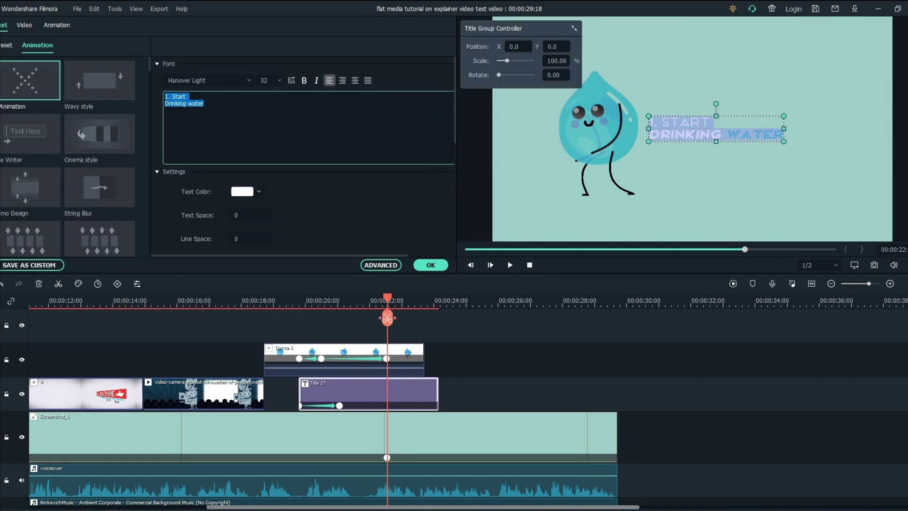
type("start drinking water")
scroll(269, 80, "up", 2)
scroll(269, 81, "down", 4)
Shift the water drop and the title further left in the frame and colour the word "water" blue
left_click_drag(594, 137, 553, 137)
left_click_drag(831, 130, 813, 128)
left_click(258, 191)
left_click(251, 209)
left_click(259, 191)
left_click(251, 223)
left_click(430, 266)
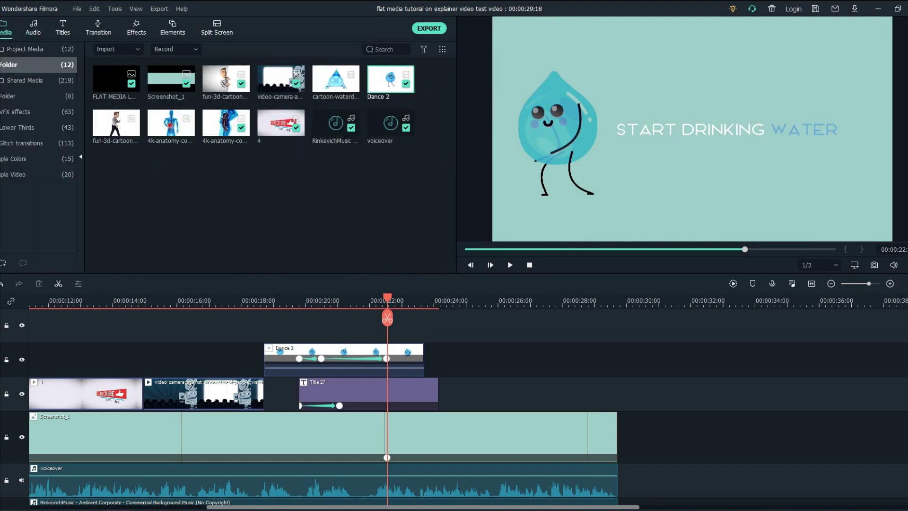
Move the Dance 2 clip's keyframes earlier, to about 19, 20 and 21 seconds, and play back the animation
left_click(258, 301)
key("space")
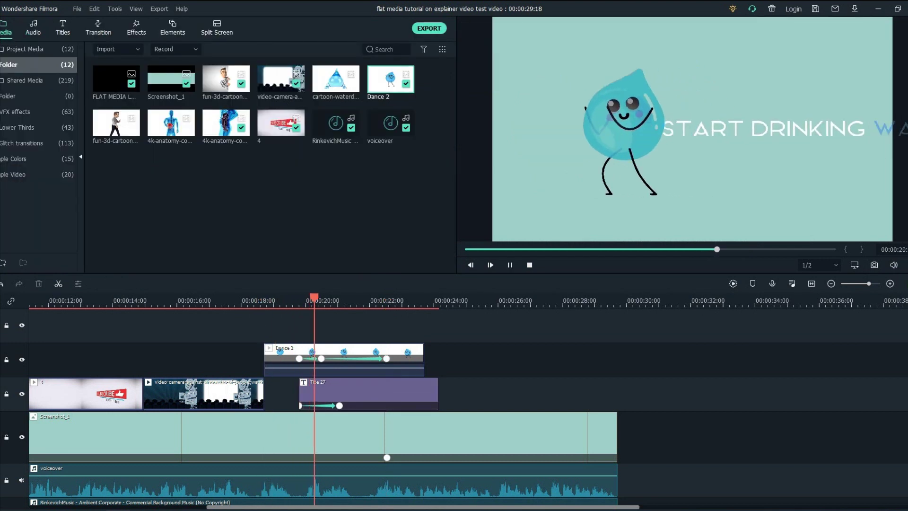
key("space")
left_click_drag(387, 358, 299, 358)
left_click(279, 300)
key("space")
key("space")
left_click(264, 300)
key("space")
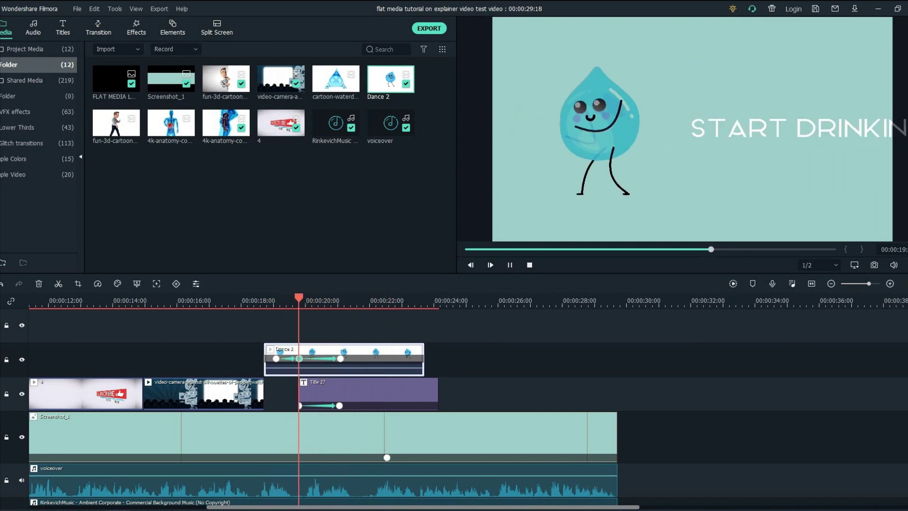
key("space")
Trim the drinking water title and the Dance 2 clip to both end at about 22.5 seconds
left_click(361, 392)
left_click_drag(437, 394, 387, 393)
left_click(421, 366)
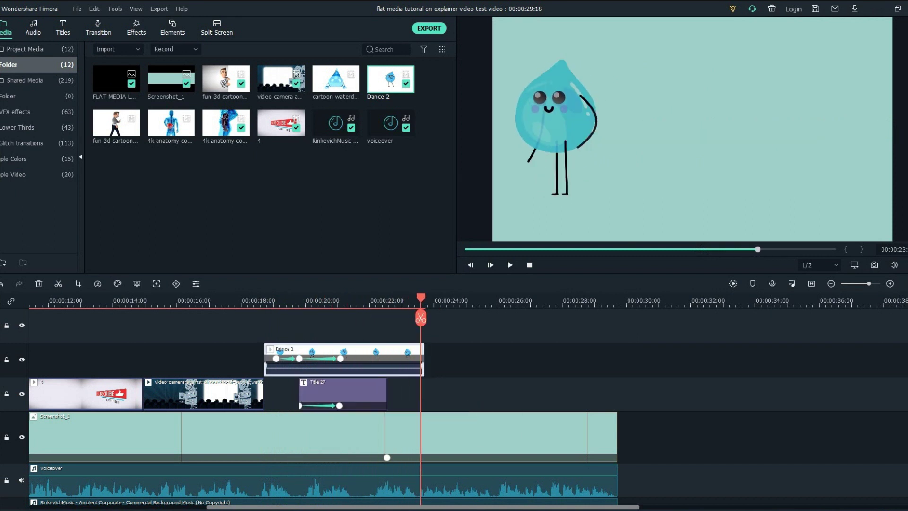
left_click_drag(423, 365, 387, 365)
Preview the cartoon waterdrop clip and add the cartoon man walking with a phone clip directly after the title
left_click(496, 301)
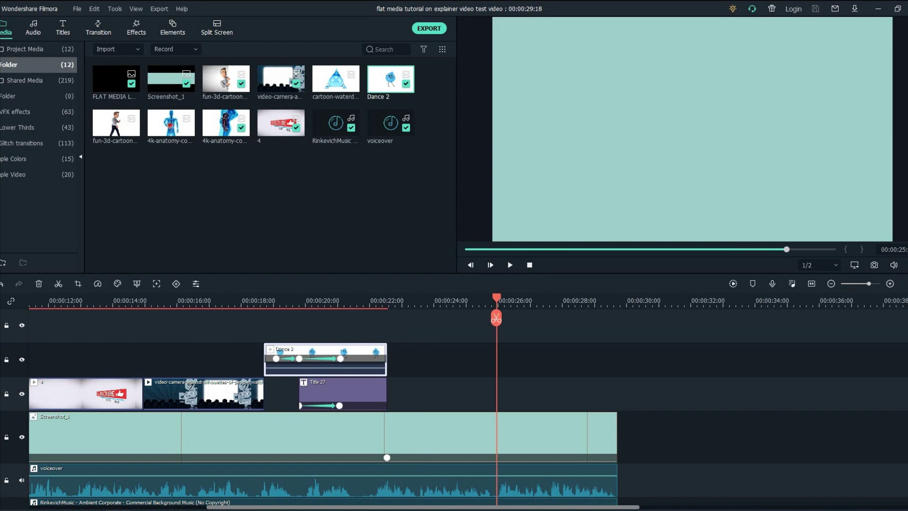
double_click(333, 78)
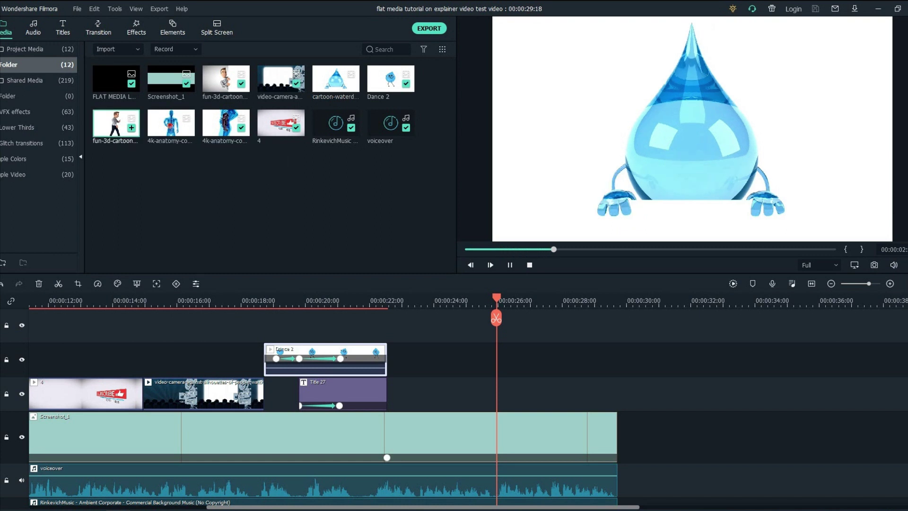
left_click_drag(116, 122, 389, 393)
Play back the walking man clip and set its blending mode to Darken
left_click(376, 301)
key("space")
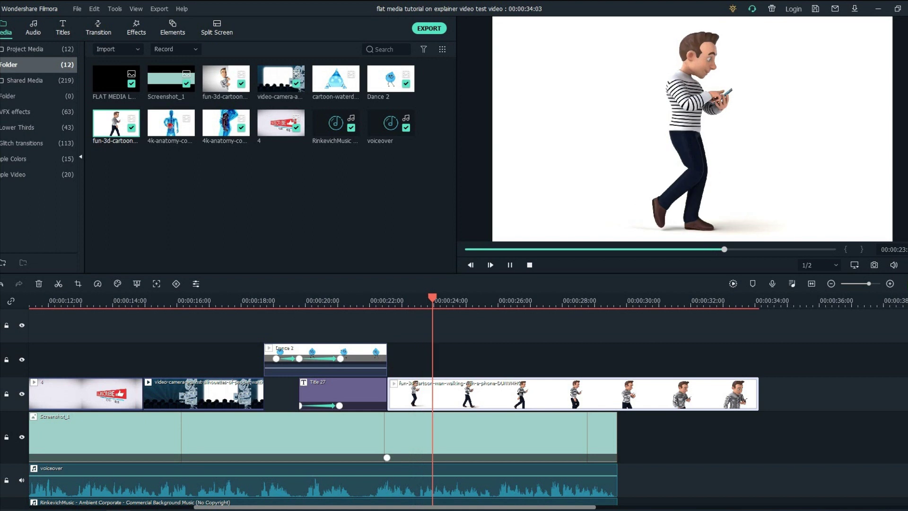
double_click(496, 394)
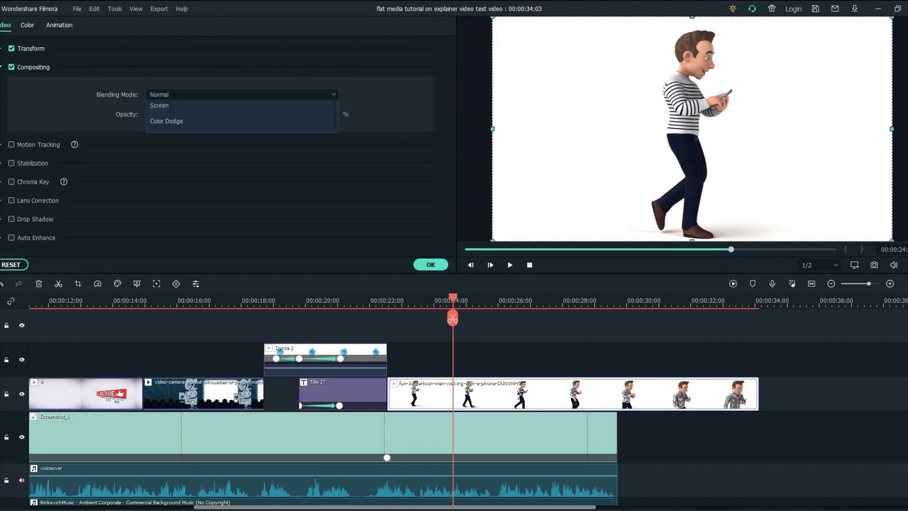
left_click(198, 130)
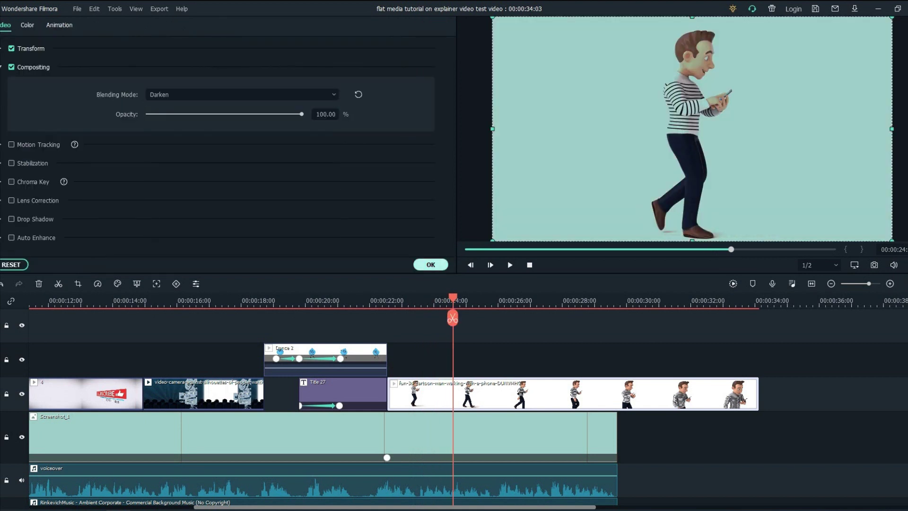
Play back the walking man clip, then split it at about 24.5 seconds and delete the remainder
left_click(431, 265)
left_click(362, 301)
key("space")
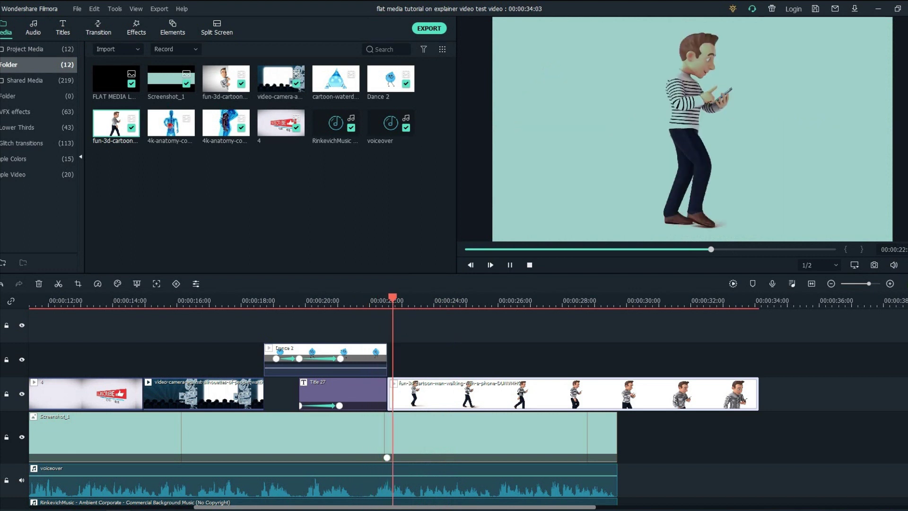
key("space")
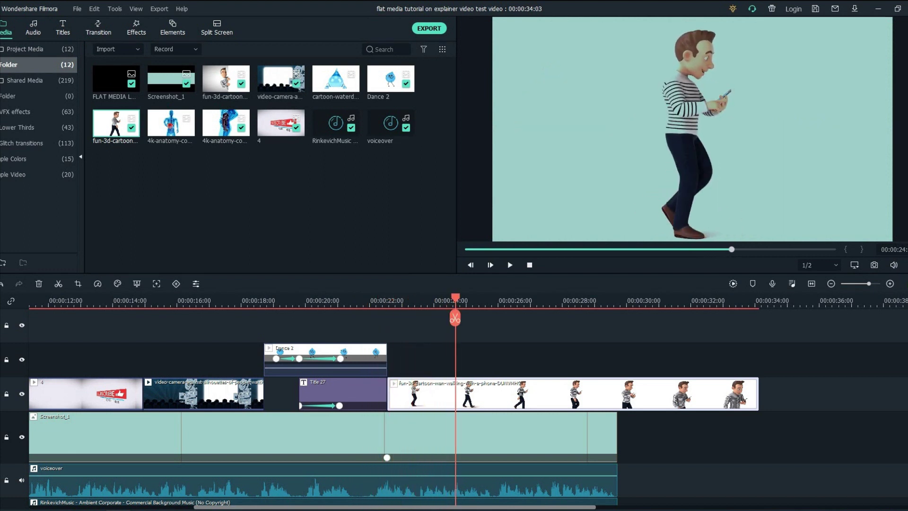
left_click(455, 317)
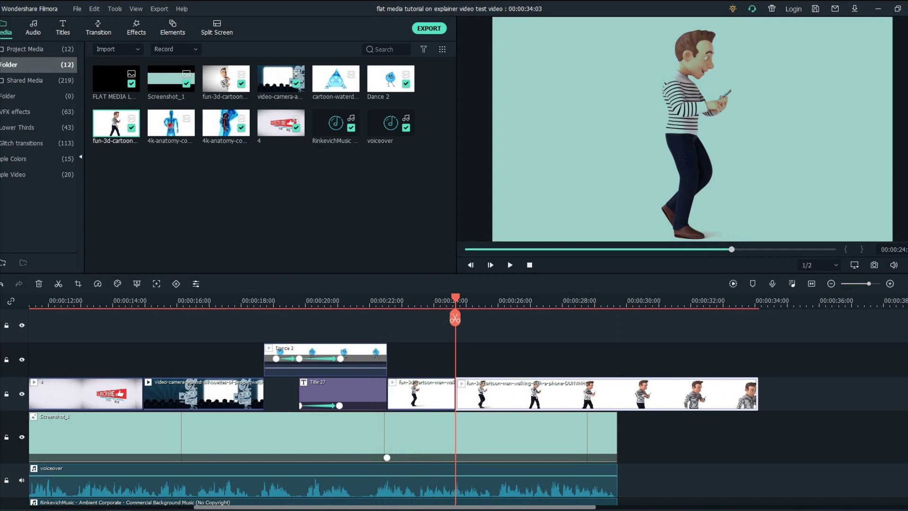
key("Delete")
Add the cartoon waterdrop clip directly after the walking man clip and set its blending mode to Darken
left_click_drag(334, 79, 461, 393)
double_click(468, 394)
left_click(241, 95)
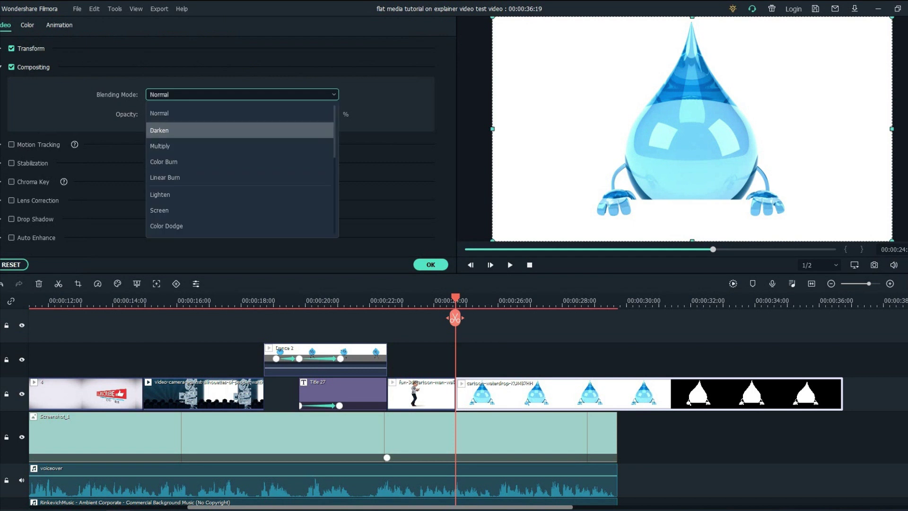
left_click(189, 130)
left_click(430, 264)
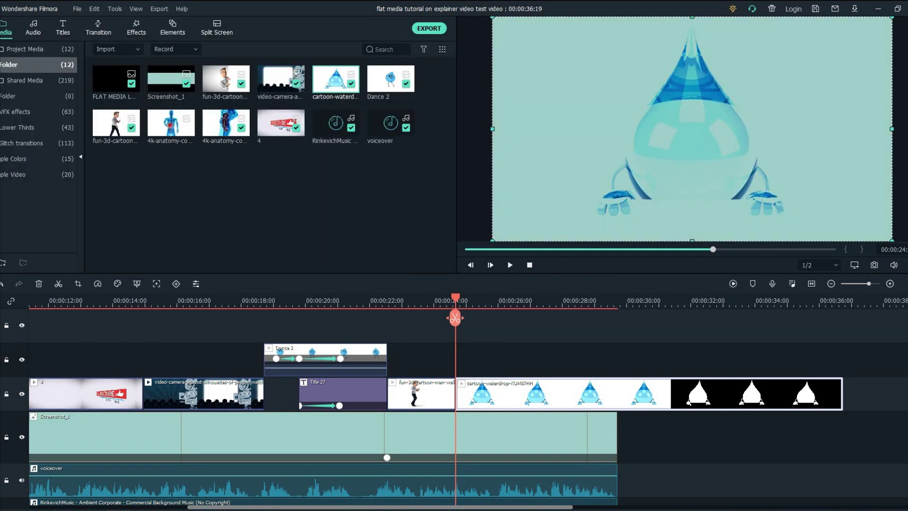
Cut off the part of the waterdrop clip that extends past the end of the background and voiceover
left_click_drag(455, 317, 618, 318)
left_click(618, 317)
key("Delete")
Find the Topple transition, apply it between the walking man and waterdrop clips, and play it back
left_click(502, 301)
left_click_drag(434, 301, 440, 301)
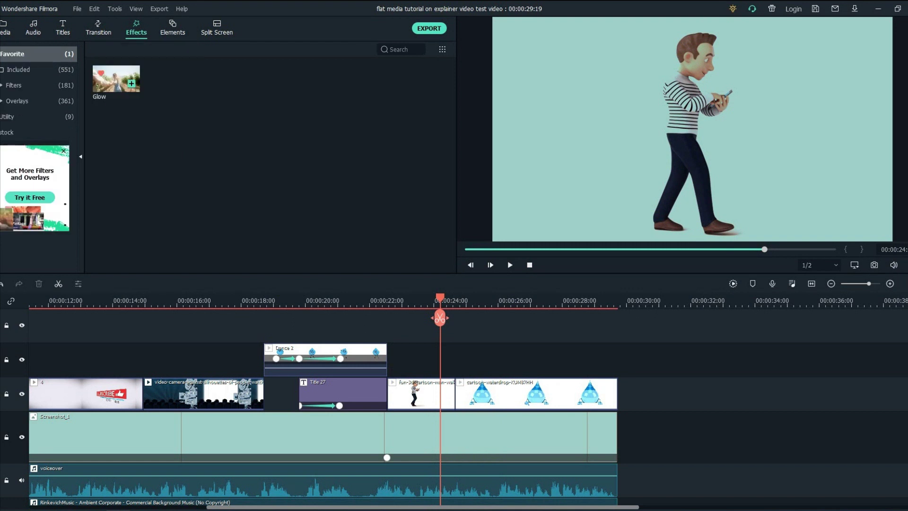
left_click(98, 28)
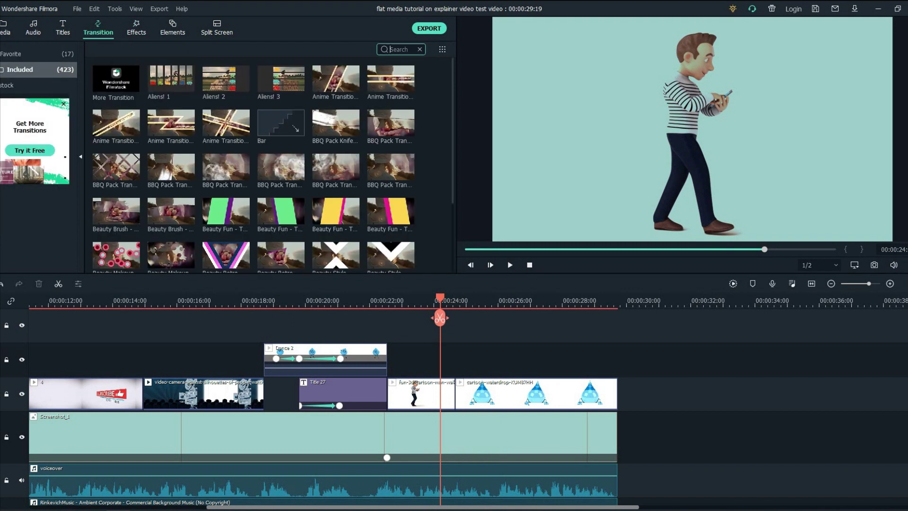
type("top")
left_click_drag(170, 79, 455, 393)
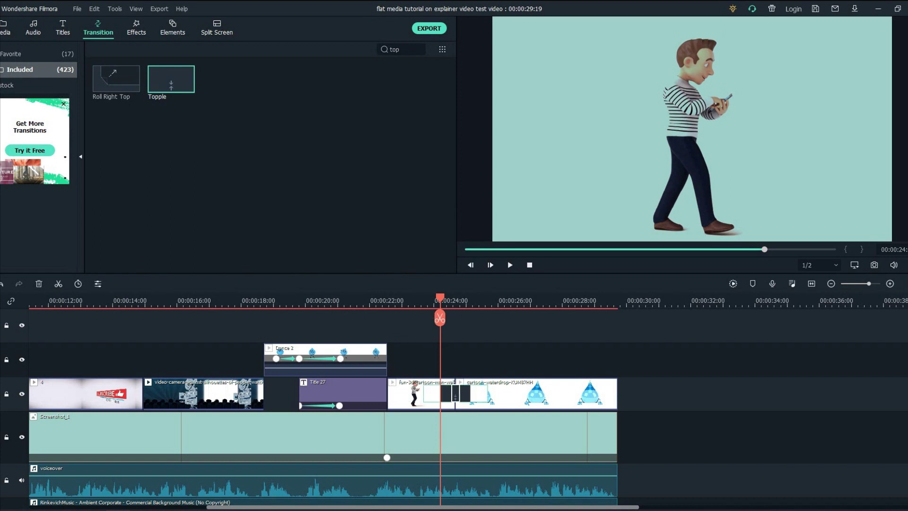
key("space")
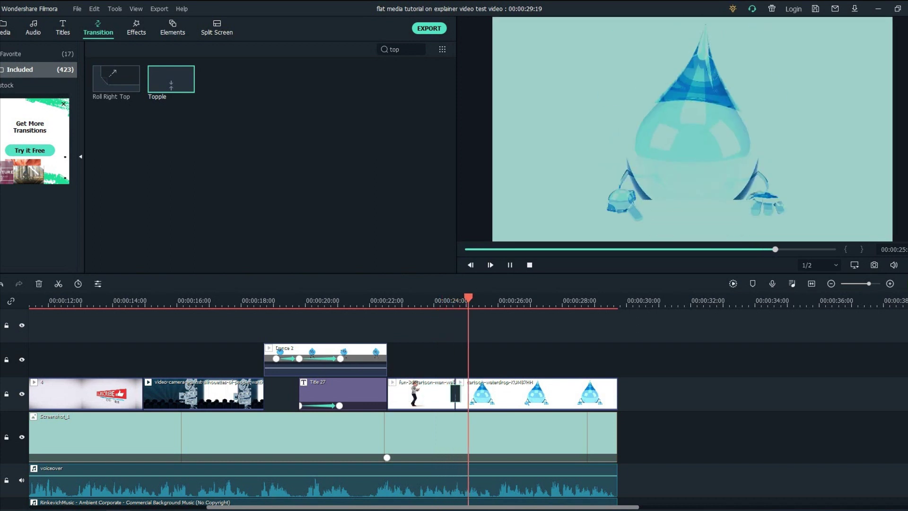
Shorten the waterdrop clip to end at about 26.8 seconds and fill the rest with the 4k anatomy liver clip
key("Right")
key("Right")
key("Right")
key("Right")
key("Right")
key("Right")
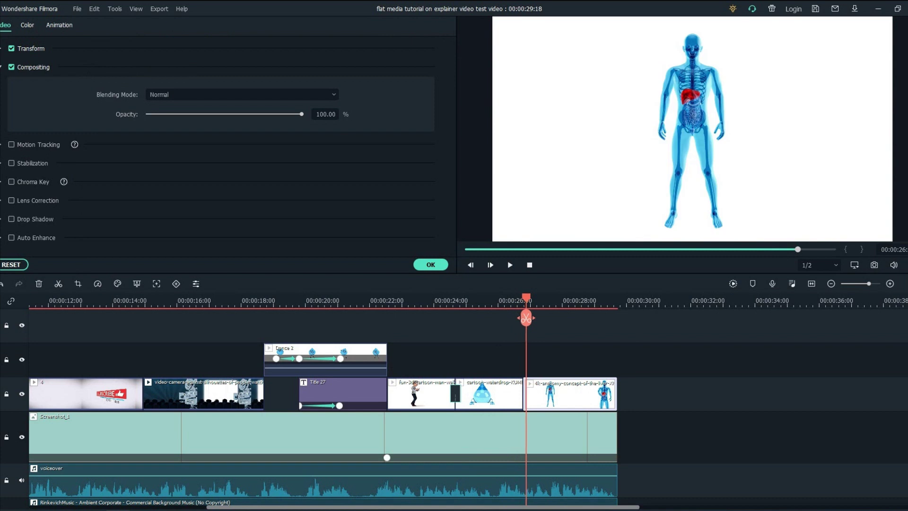
left_click(430, 265)
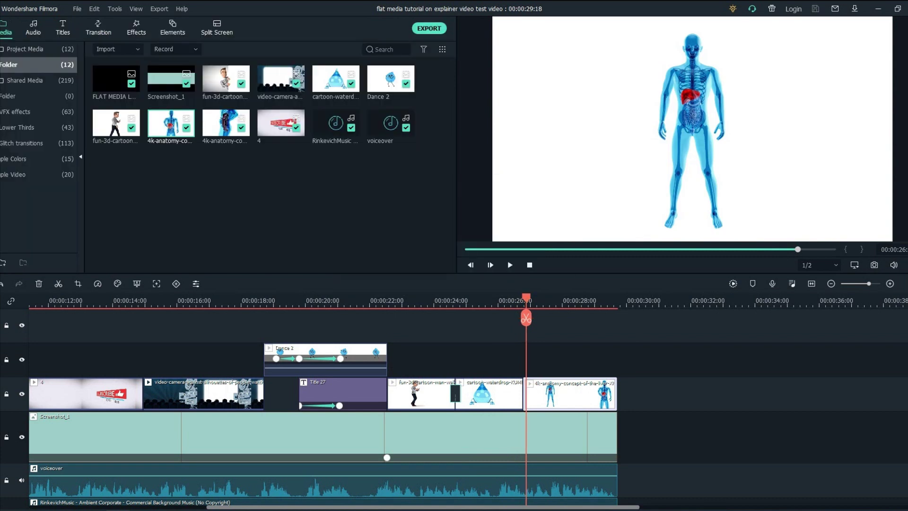
Set the anatomy liver clip's blending mode to Darken
double_click(570, 396)
left_click(242, 95)
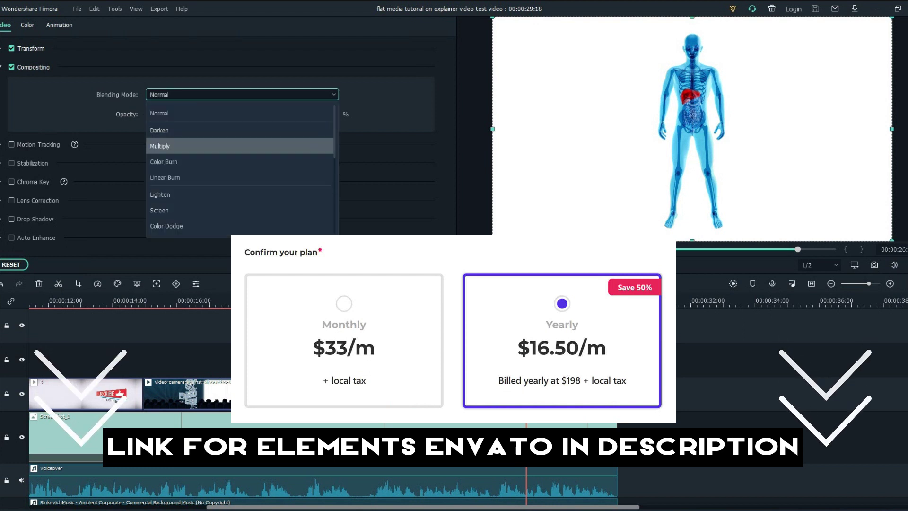
left_click(189, 130)
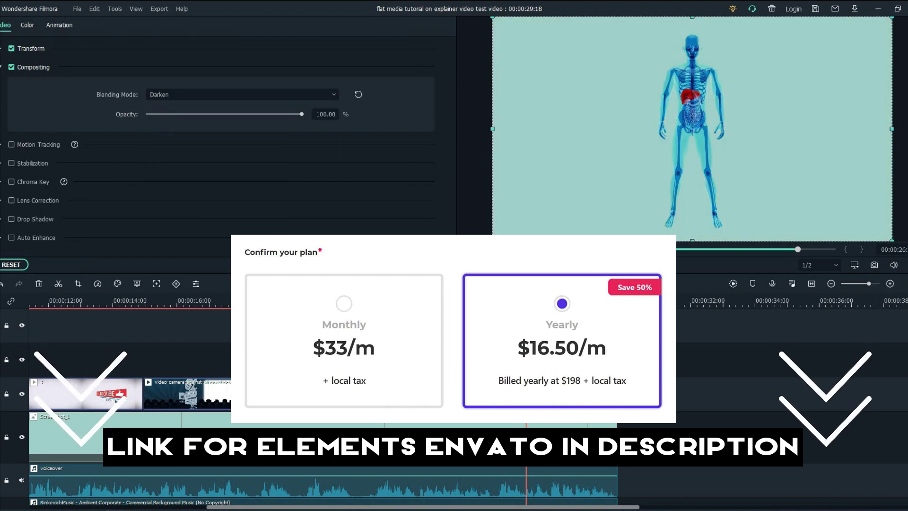
left_click(432, 265)
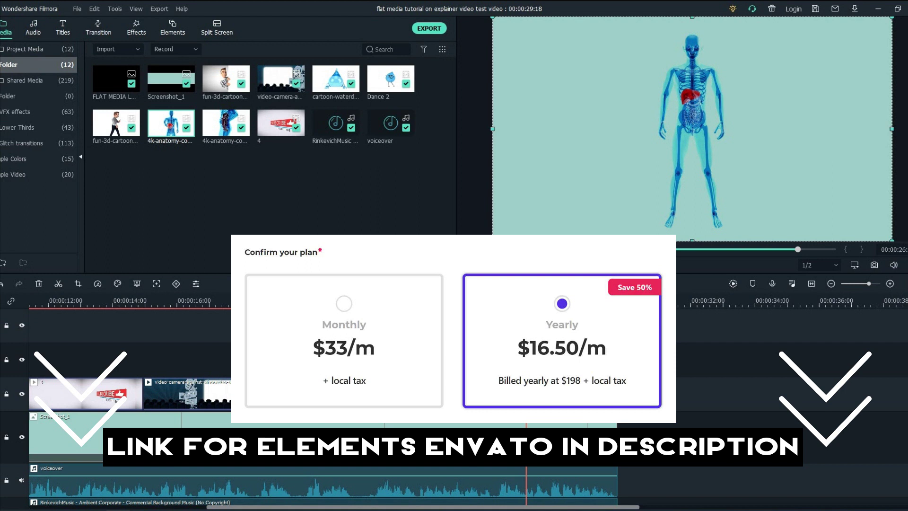
Save the project and play the finished video in full screen from the beginning
scroll(453, 392, "down", 10)
key("ctrl+s")
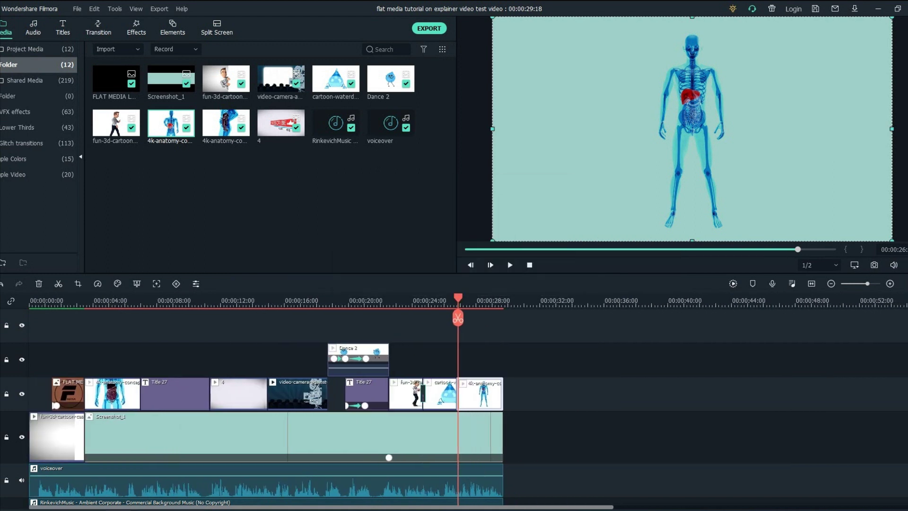
key("Home")
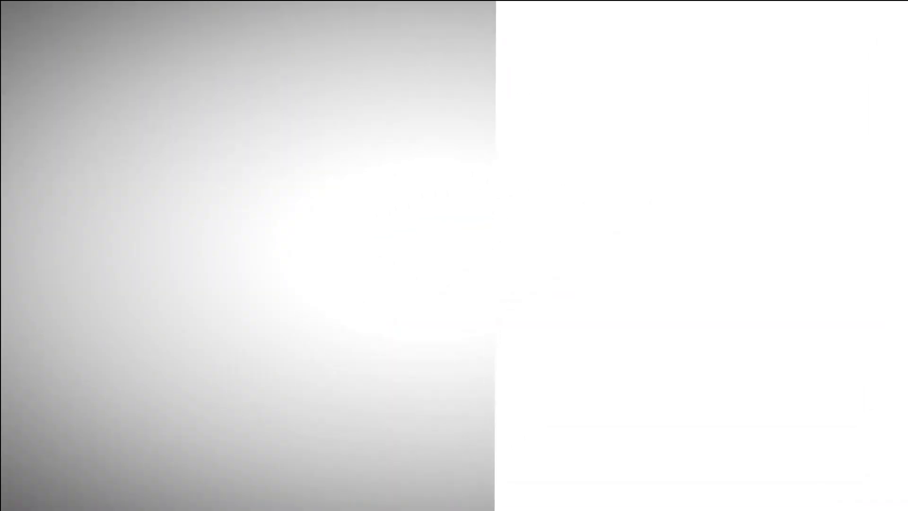
key("space")
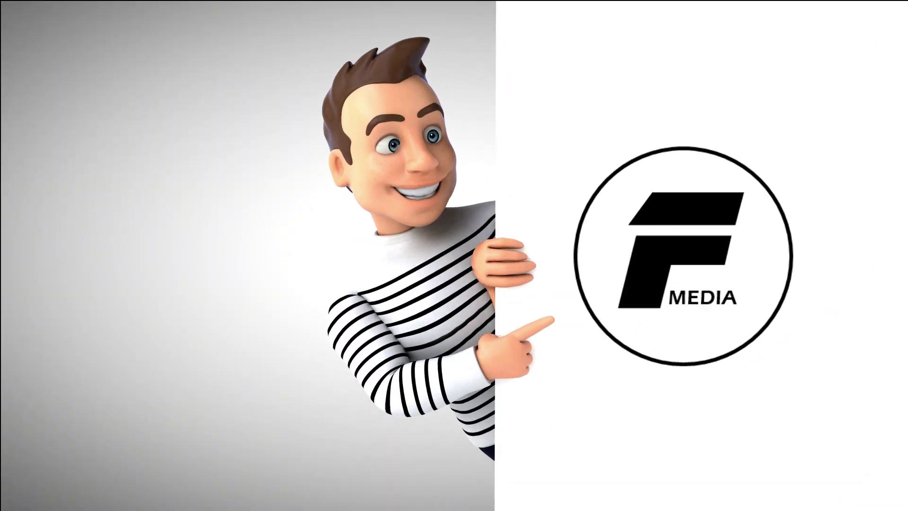